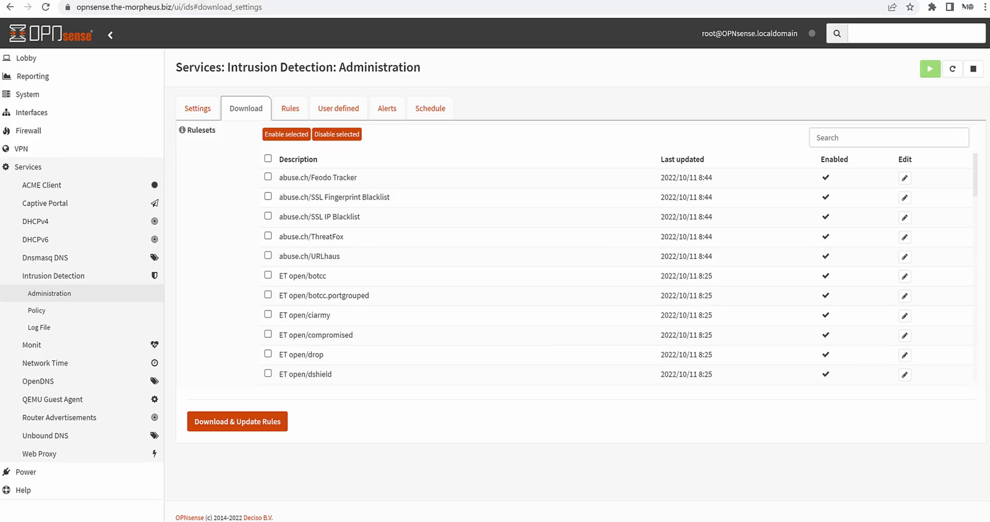
- Open the abuse.ch home page and look through its public platforms, from Malware Bazaar to YARAify
{"action": "left_click", "coordinate": [364, 1]}
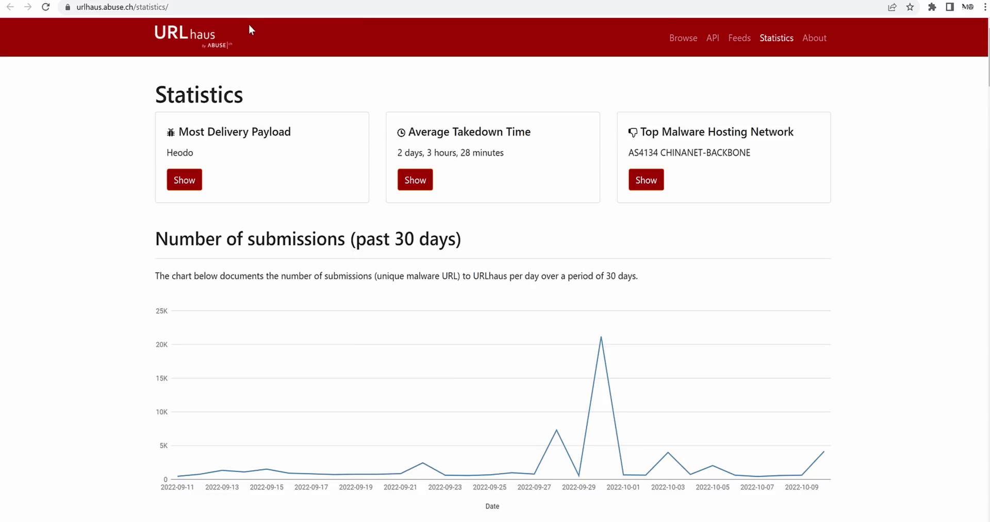
{"action": "left_click", "coordinate": [863, 2]}
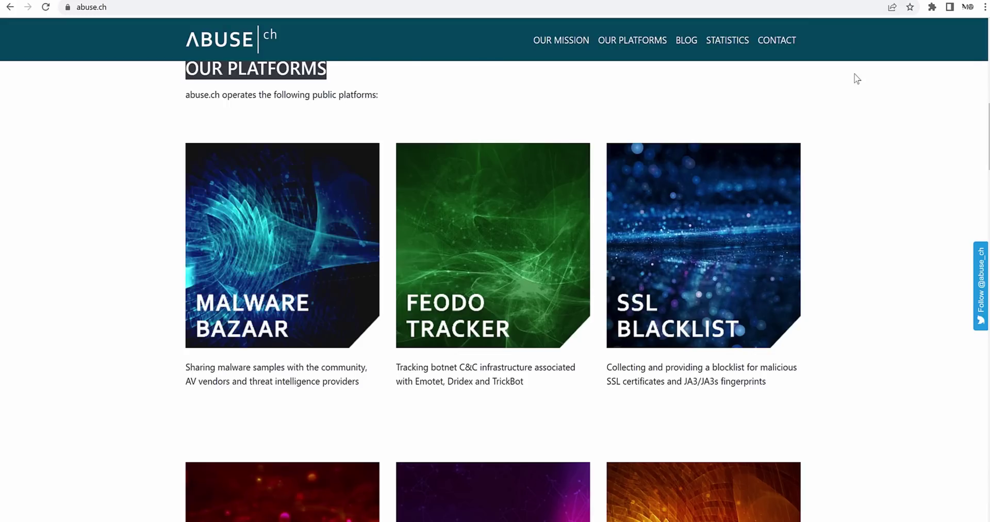
{"action": "scroll", "coordinate": [541, 206], "scroll_direction": "down", "scroll_amount": 2}
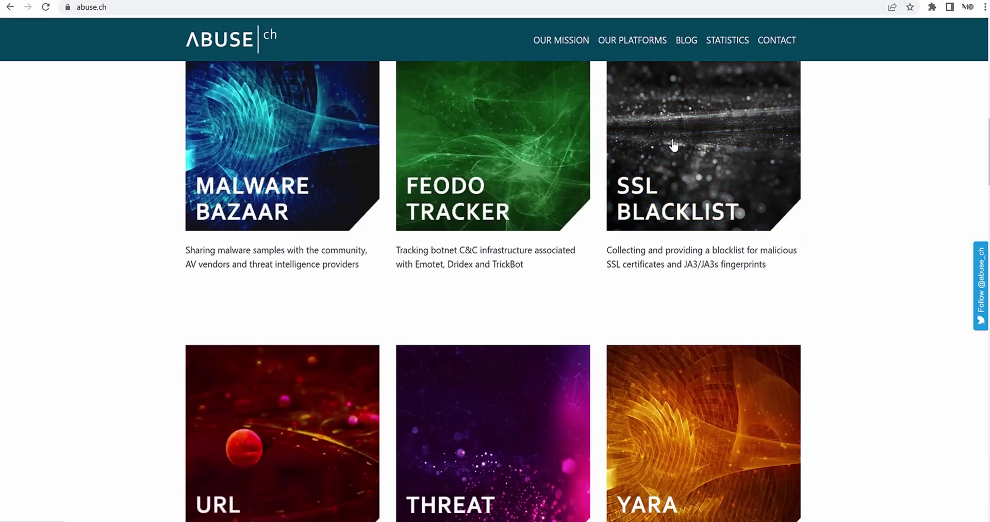
{"action": "scroll", "coordinate": [673, 146], "scroll_direction": "down", "scroll_amount": 4}
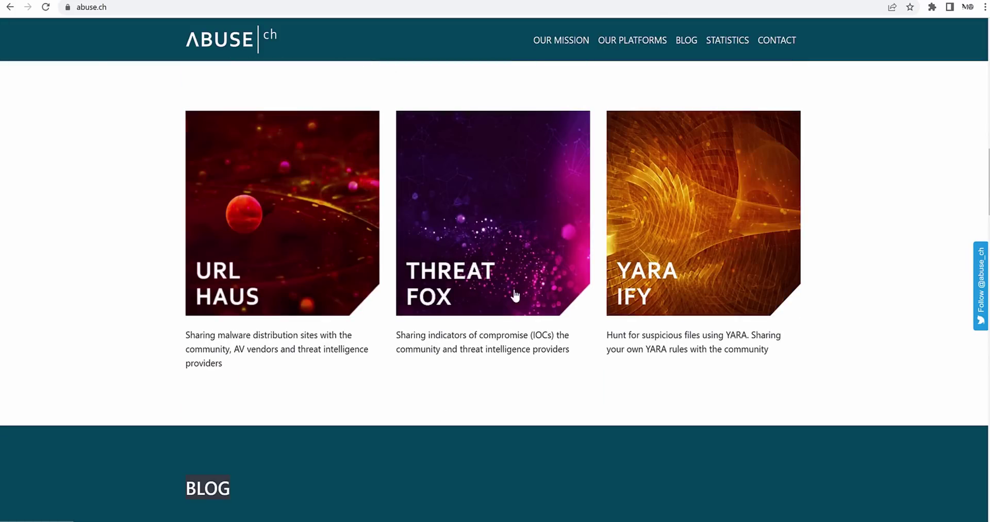
{"action": "scroll", "coordinate": [519, 328], "scroll_direction": "up", "scroll_amount": 5}
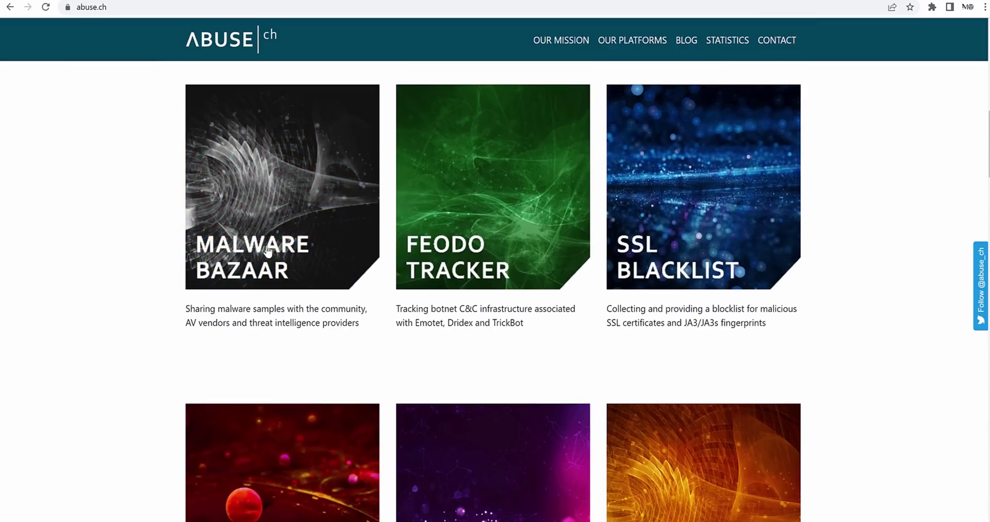
{"action": "scroll", "coordinate": [251, 282], "scroll_direction": "down", "scroll_amount": 2}
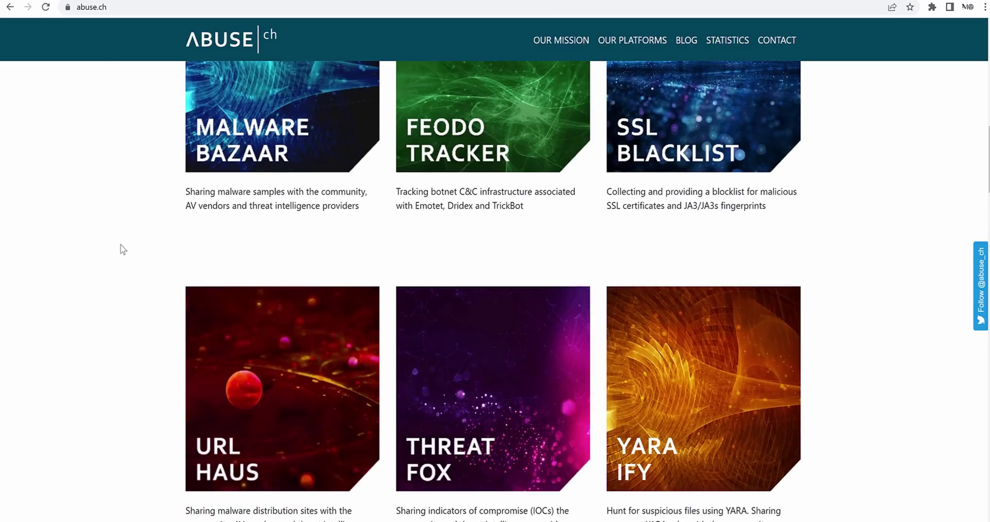
{"action": "scroll", "coordinate": [129, 251], "scroll_direction": "up", "scroll_amount": 1}
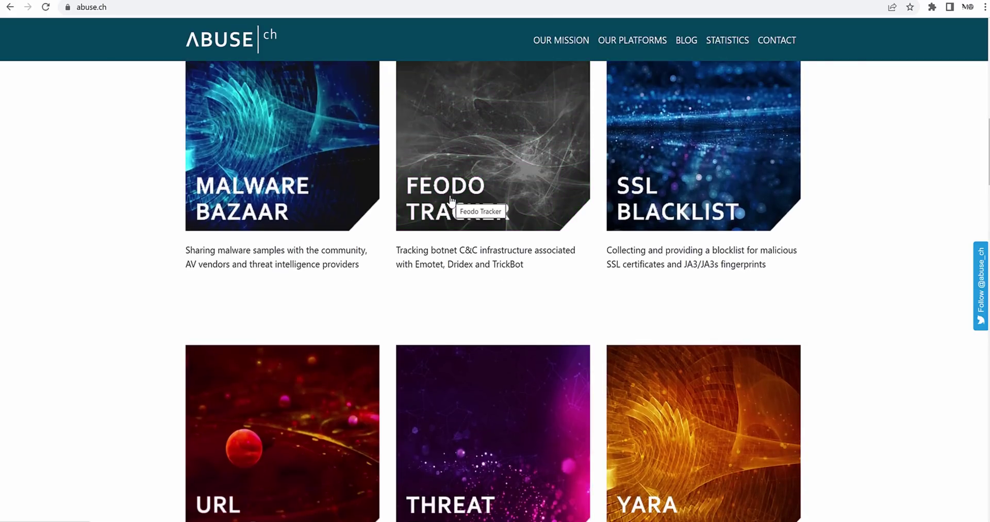
- Open Feodo Tracker from the abuse.ch platforms and review the contents of its blocklist page
{"action": "left_click", "coordinate": [451, 200]}
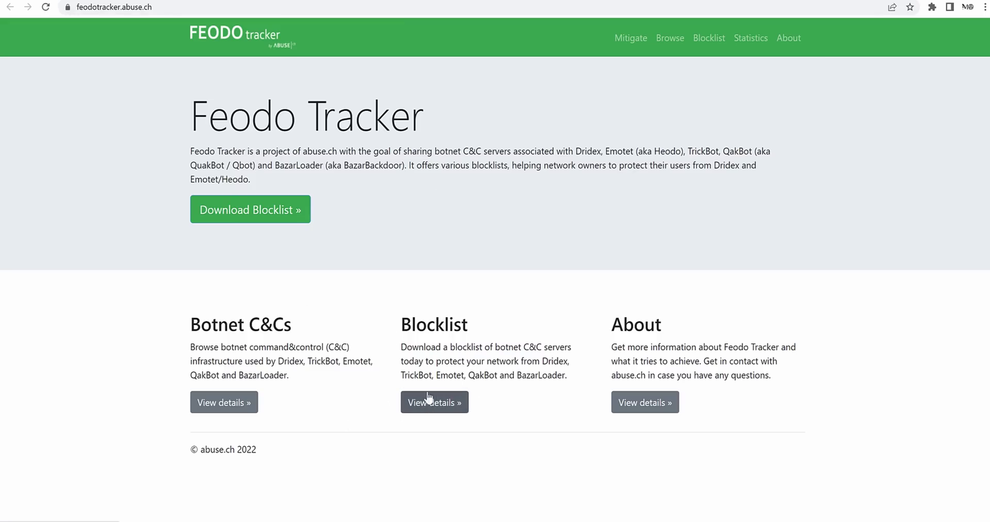
{"action": "left_click_drag", "start_coordinate": [485, 347], "coordinate": [560, 347]}
{"action": "left_click", "coordinate": [442, 403]}
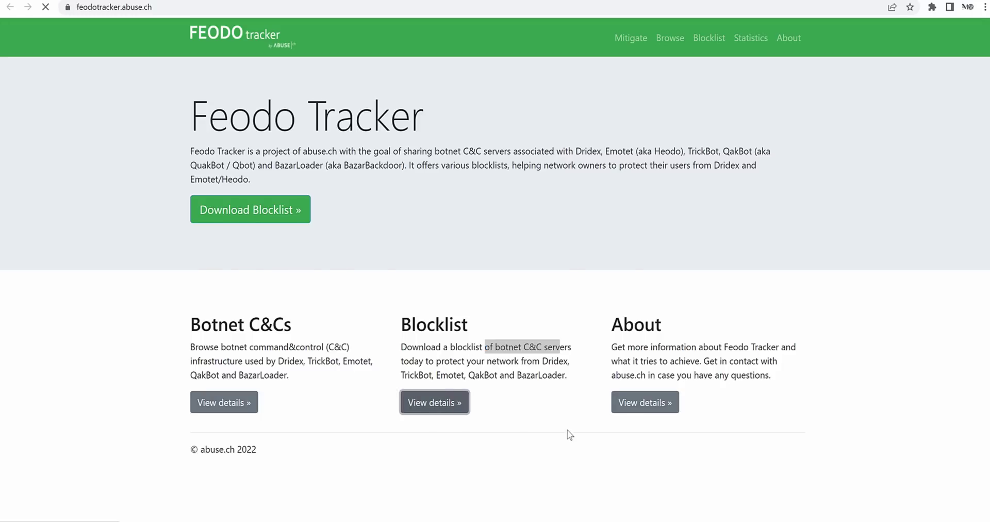
{"action": "scroll", "coordinate": [460, 339], "scroll_direction": "down", "scroll_amount": 8}
{"action": "scroll", "coordinate": [460, 339], "scroll_direction": "up", "scroll_amount": 8}
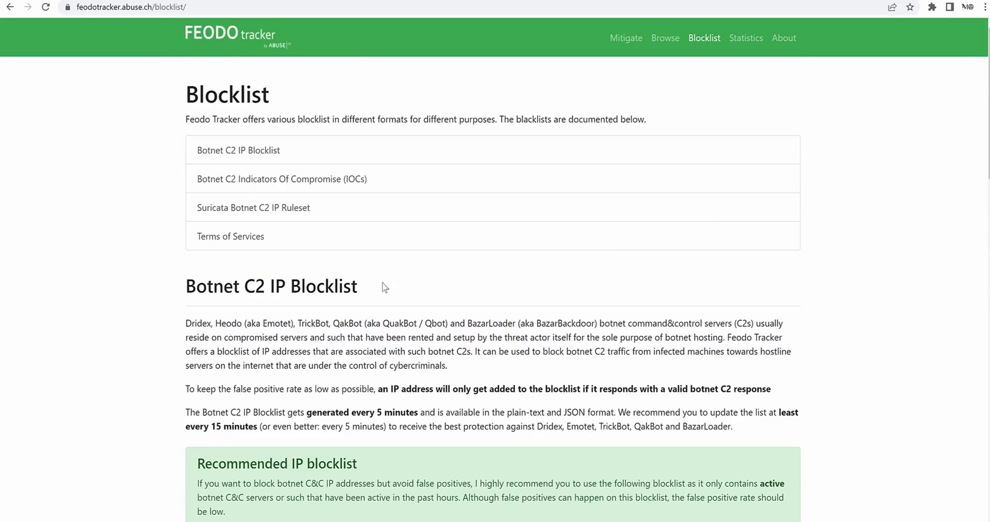
{"action": "scroll", "coordinate": [369, 315], "scroll_direction": "down", "scroll_amount": 10}
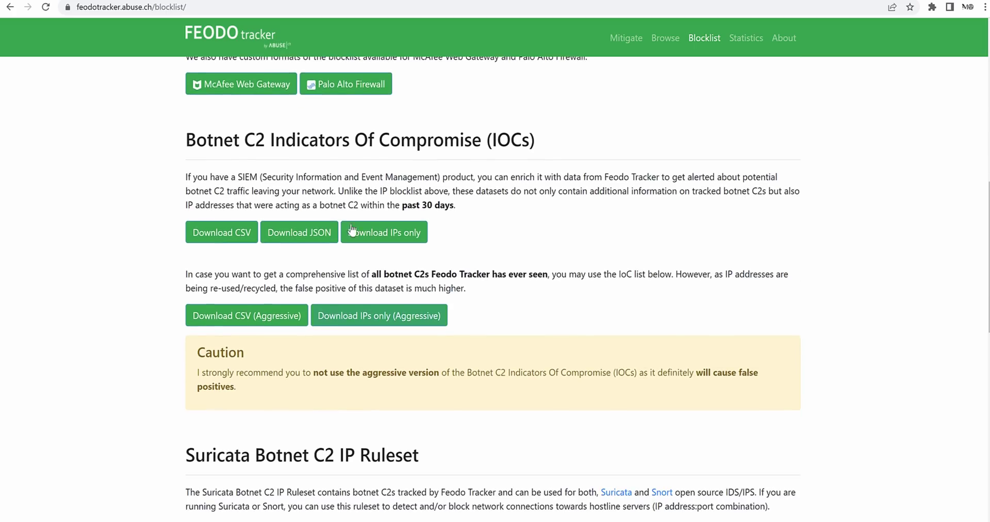
- Return to the abuse.ch platforms, open ThreatFox and view its database of indicators of compromise
{"action": "key", "text": "alt+Left"}
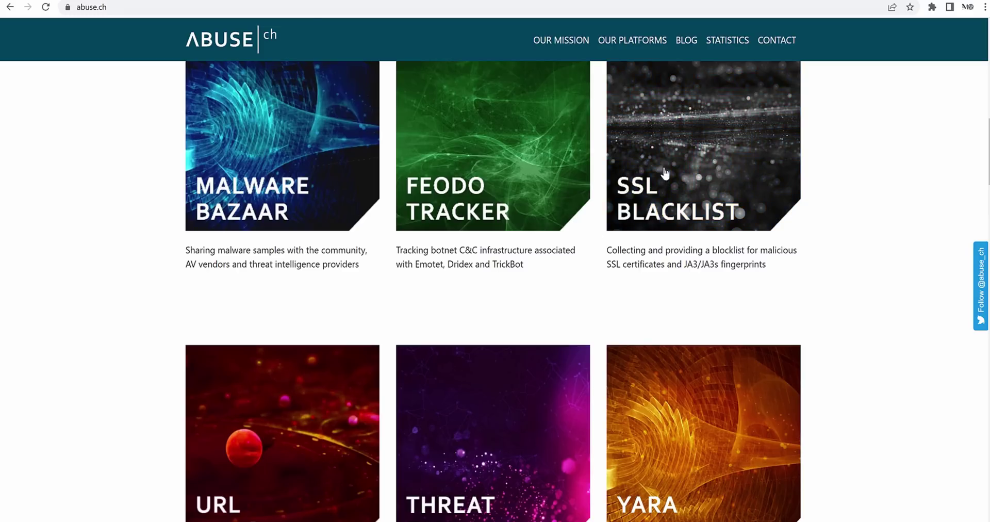
{"action": "scroll", "coordinate": [714, 277], "scroll_direction": "down", "scroll_amount": 3}
{"action": "left_click", "coordinate": [446, 331]}
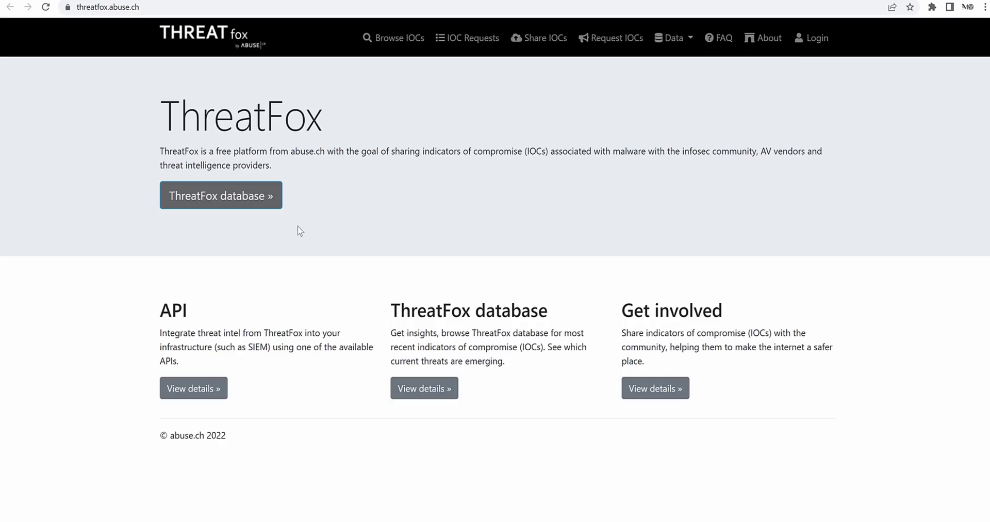
{"action": "left_click", "coordinate": [439, 387]}
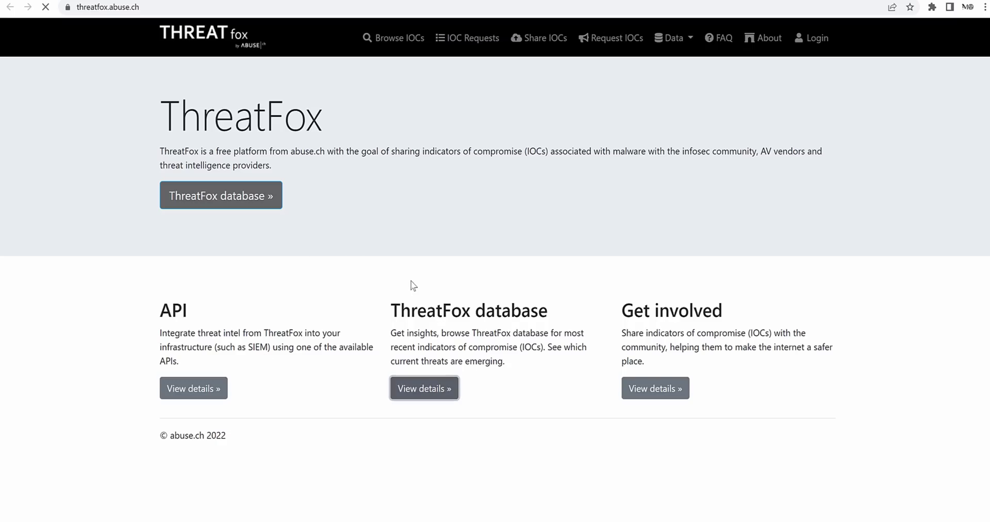
{"action": "scroll", "coordinate": [409, 287], "scroll_direction": "down", "scroll_amount": 4}
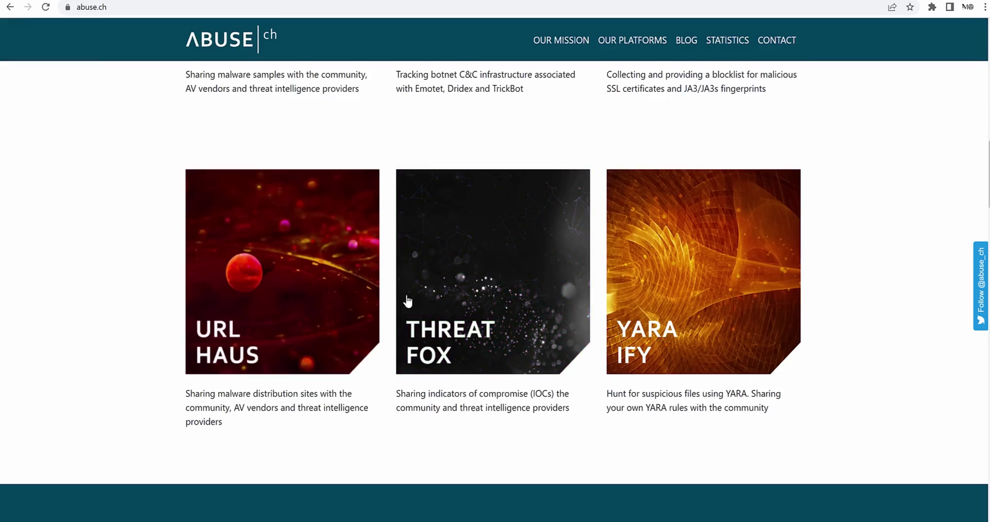
- Look over the SSL Blacklist, URLhaus and YARAify entries among the abuse.ch platforms
{"action": "scroll", "coordinate": [354, 336], "scroll_direction": "up", "scroll_amount": 5}
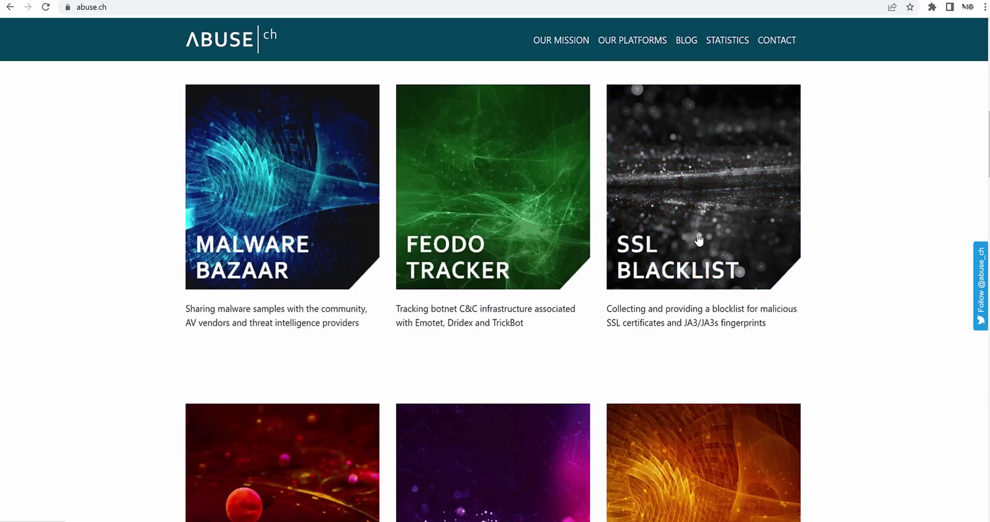
{"action": "scroll", "coordinate": [696, 239], "scroll_direction": "down", "scroll_amount": 2}
{"action": "scroll", "coordinate": [732, 160], "scroll_direction": "down", "scroll_amount": 2}
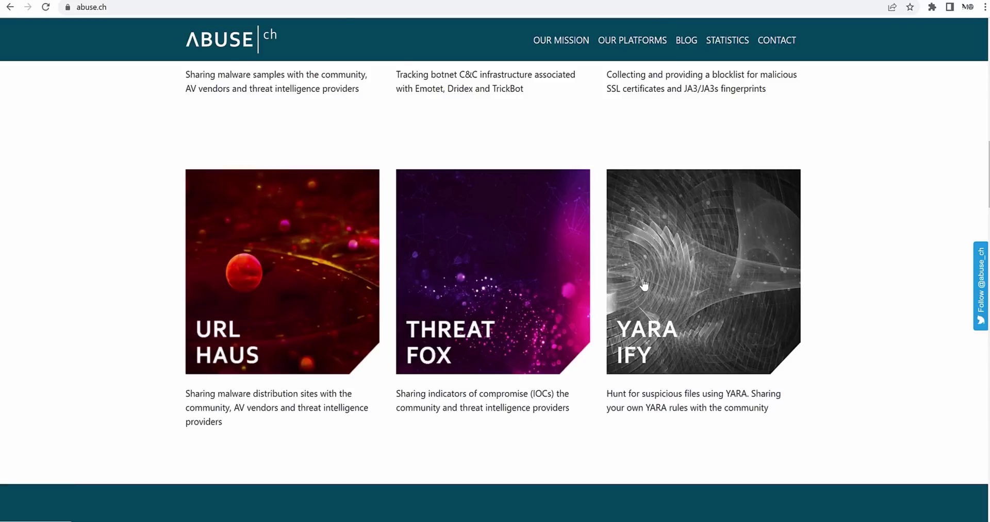
- Switch to the URLhaus statistics page and examine the 30-day submissions chart and the Top Reporters table
{"action": "left_click", "coordinate": [315, 1]}
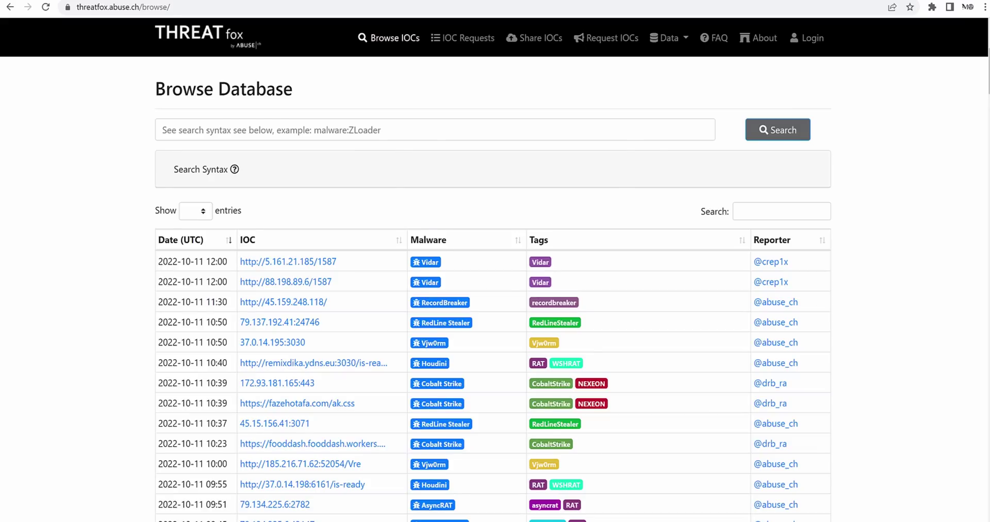
{"action": "left_click", "coordinate": [391, 1]}
{"action": "scroll", "coordinate": [484, 242], "scroll_direction": "down", "scroll_amount": 5}
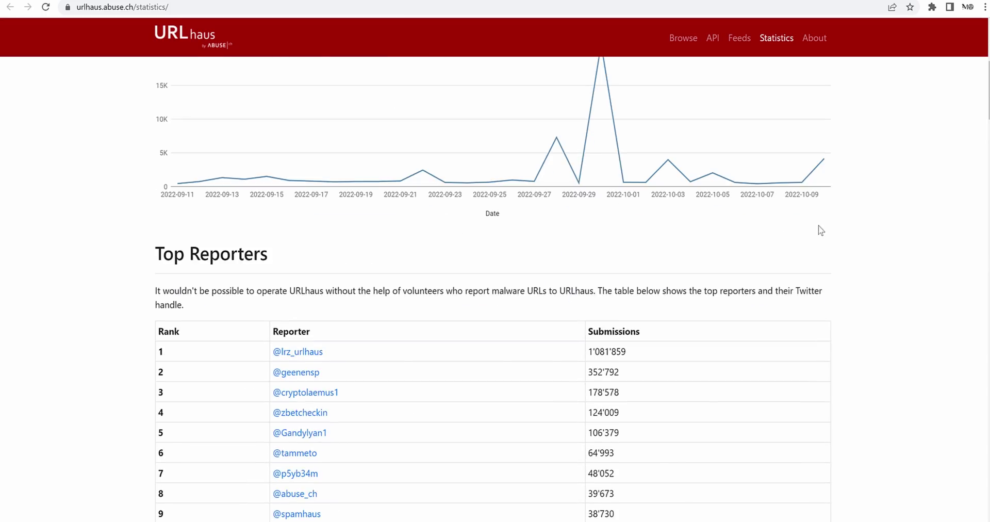
{"action": "scroll", "coordinate": [801, 237], "scroll_direction": "up", "scroll_amount": 5}
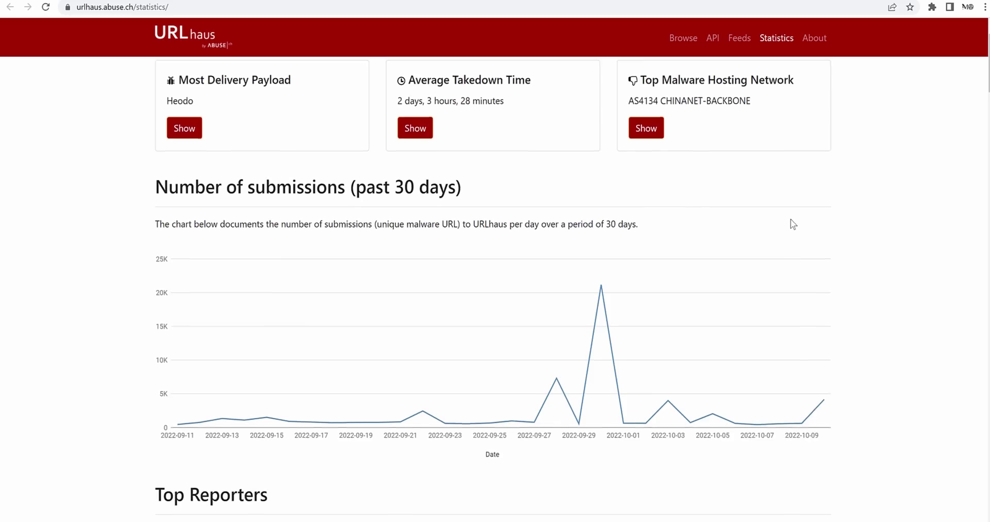
{"action": "scroll", "coordinate": [790, 219], "scroll_direction": "up", "scroll_amount": 1}
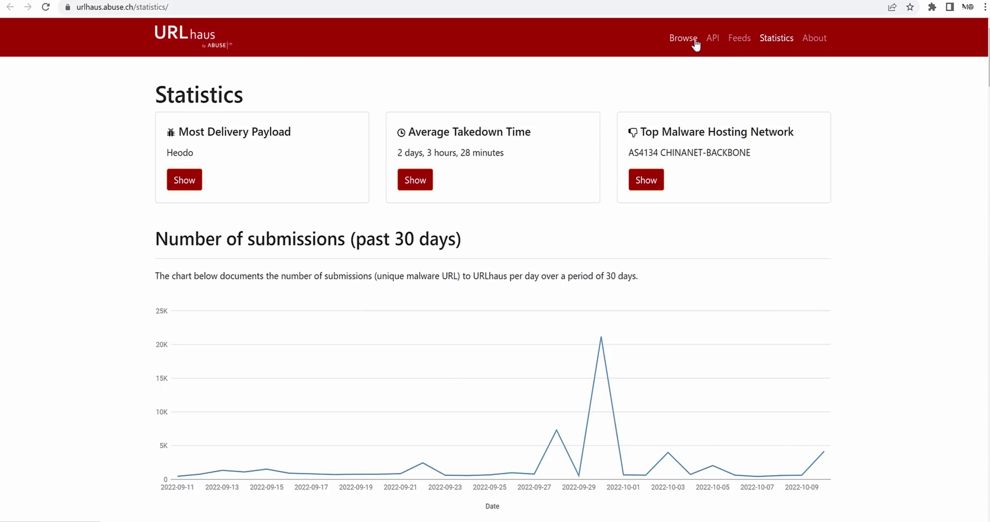
- Open the URLhaus API page and highlight the plain-text list's update interval and the recent and online URL dump descriptions
{"action": "key", "text": "alt+Left"}
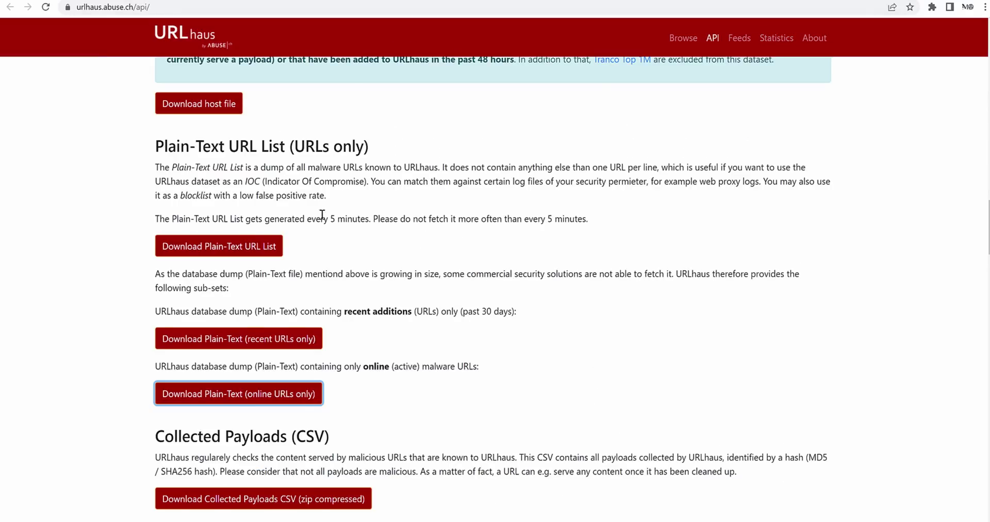
{"action": "scroll", "coordinate": [330, 214], "scroll_direction": "down", "scroll_amount": 1}
{"action": "left_click_drag", "start_coordinate": [178, 158], "coordinate": [393, 158]}
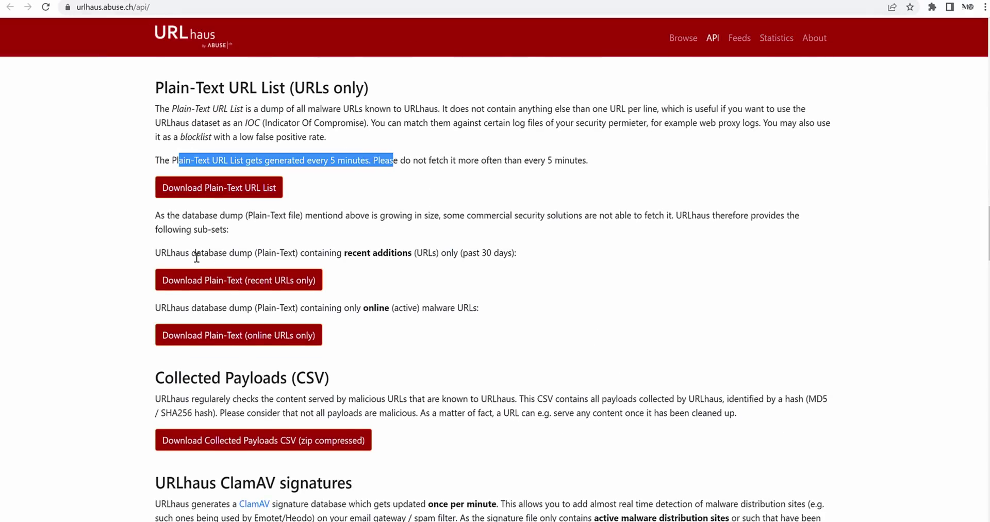
{"action": "left_click_drag", "start_coordinate": [191, 253], "coordinate": [531, 252]}
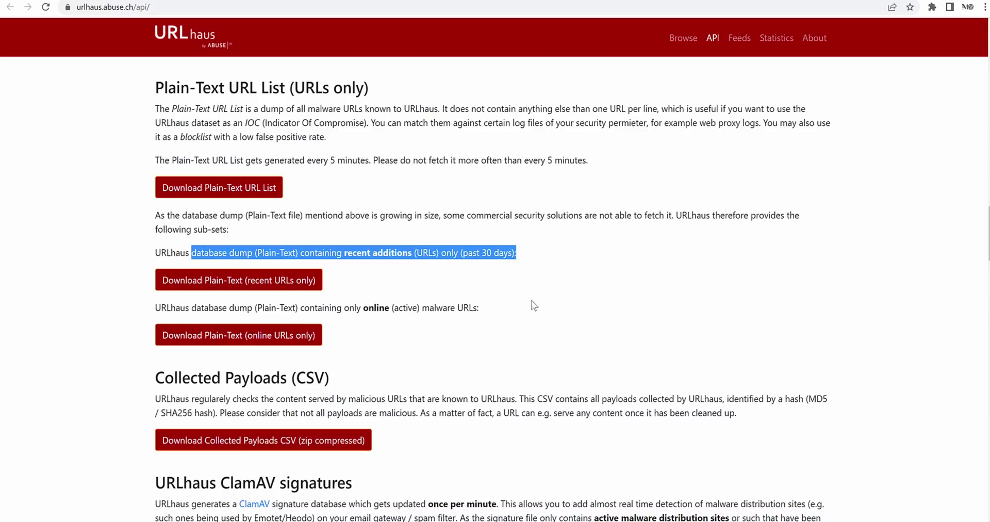
{"action": "left_click_drag", "start_coordinate": [478, 308], "coordinate": [131, 294]}
{"action": "scroll", "coordinate": [133, 292], "scroll_direction": "down", "scroll_amount": 2}
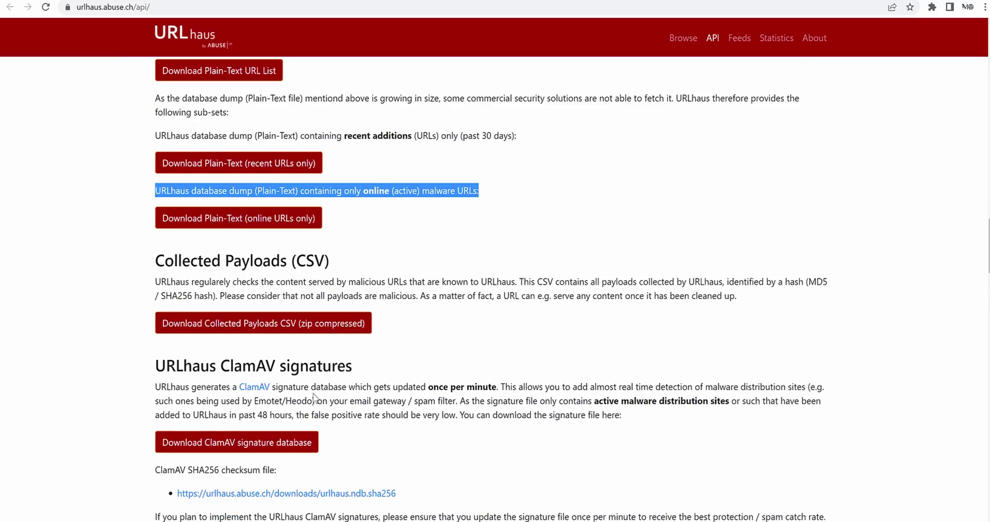
- Read the Collected Payloads and URLhaus ClamAV signatures sections, highlighting the signature database sentence
{"action": "scroll", "coordinate": [308, 402], "scroll_direction": "down", "scroll_amount": 2}
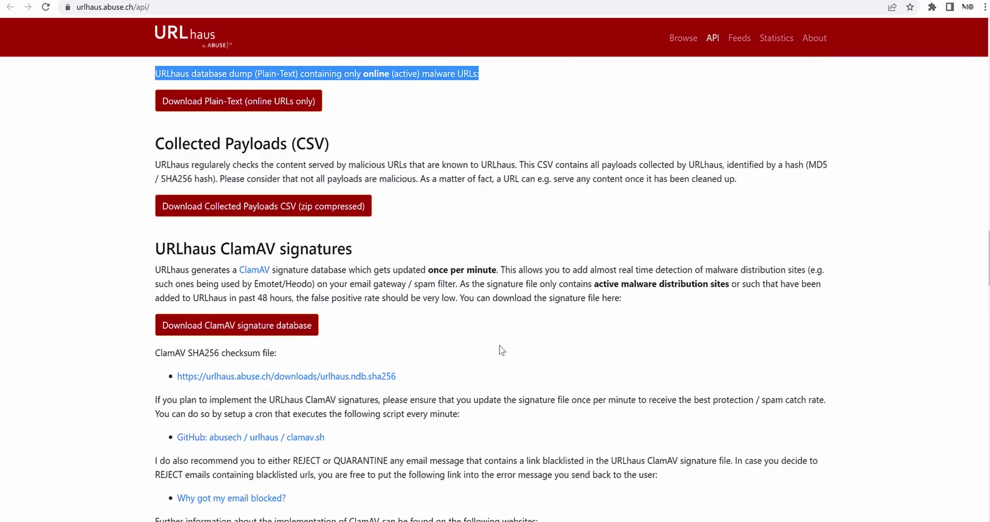
{"action": "scroll", "coordinate": [530, 361], "scroll_direction": "down", "scroll_amount": 2}
{"action": "scroll", "coordinate": [529, 361], "scroll_direction": "down", "scroll_amount": 1}
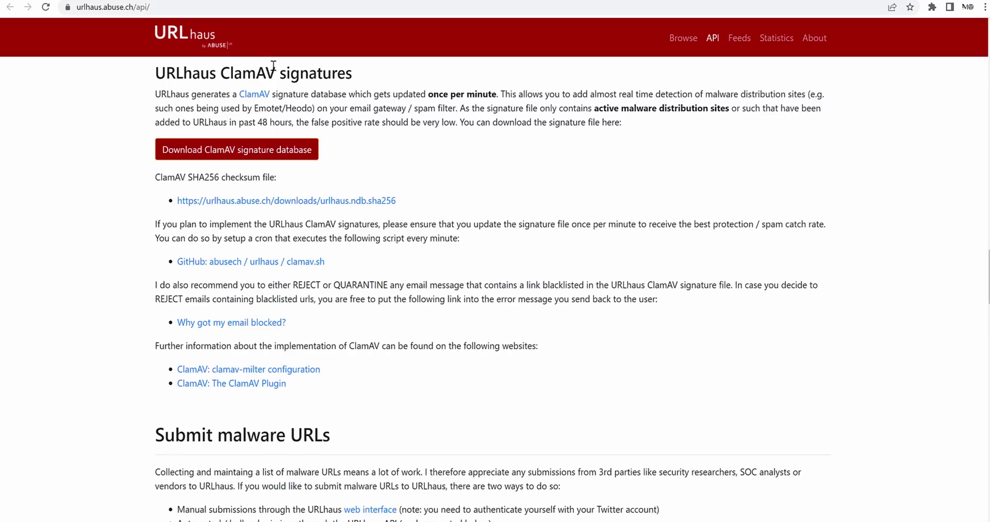
{"action": "left_click_drag", "start_coordinate": [283, 94], "coordinate": [416, 98]}
{"action": "left_click", "coordinate": [487, 176]}
- Read the Submit malware URLs section, including its submission methods and the authentication note
{"action": "scroll", "coordinate": [575, 214], "scroll_direction": "down", "scroll_amount": 9}
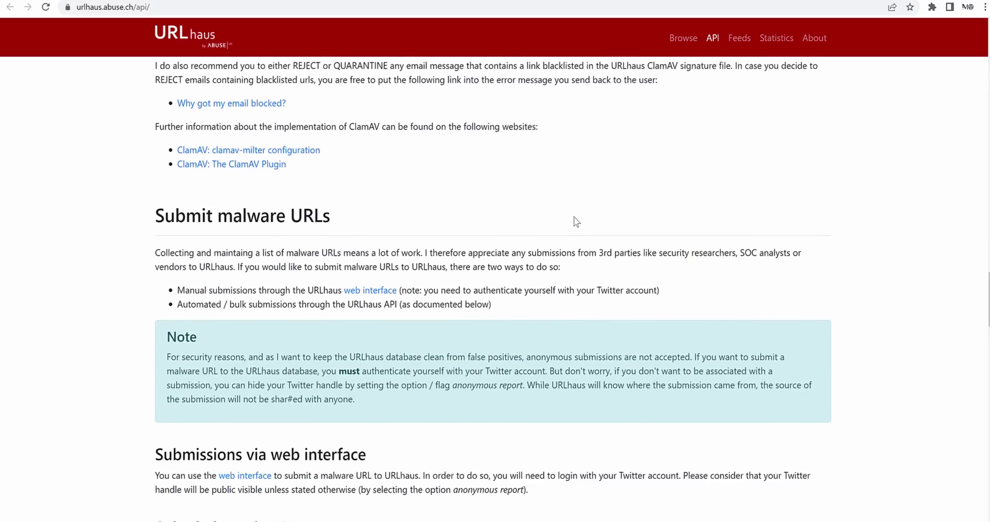
{"action": "scroll", "coordinate": [411, 245], "scroll_direction": "up", "scroll_amount": 5}
{"action": "scroll", "coordinate": [325, 219], "scroll_direction": "down", "scroll_amount": 5}
{"action": "scroll", "coordinate": [328, 169], "scroll_direction": "up", "scroll_amount": 3}
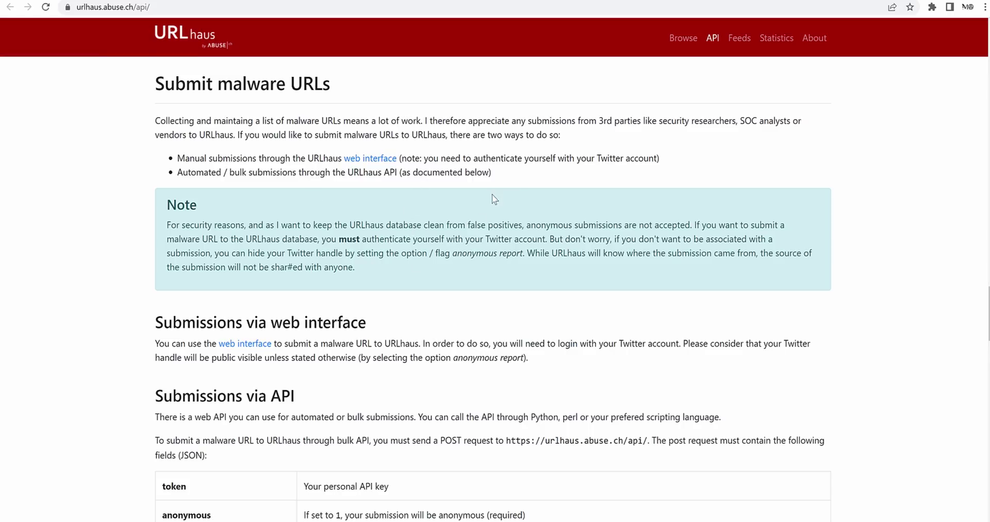
- Examine the Submissions via API section, covering the required JSON fields and the sample Python script
{"action": "scroll", "coordinate": [517, 244], "scroll_direction": "down", "scroll_amount": 10}
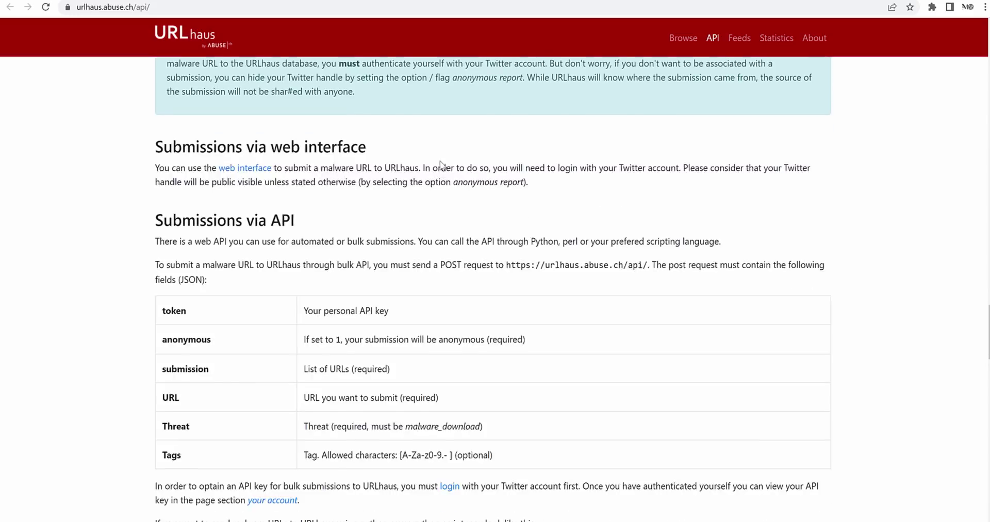
{"action": "left_click_drag", "start_coordinate": [405, 405], "coordinate": [266, 429]}
{"action": "scroll", "coordinate": [482, 383], "scroll_direction": "down", "scroll_amount": 4}
{"action": "left_click_drag", "start_coordinate": [461, 479], "coordinate": [253, 157]}
{"action": "left_click", "coordinate": [171, 98]}
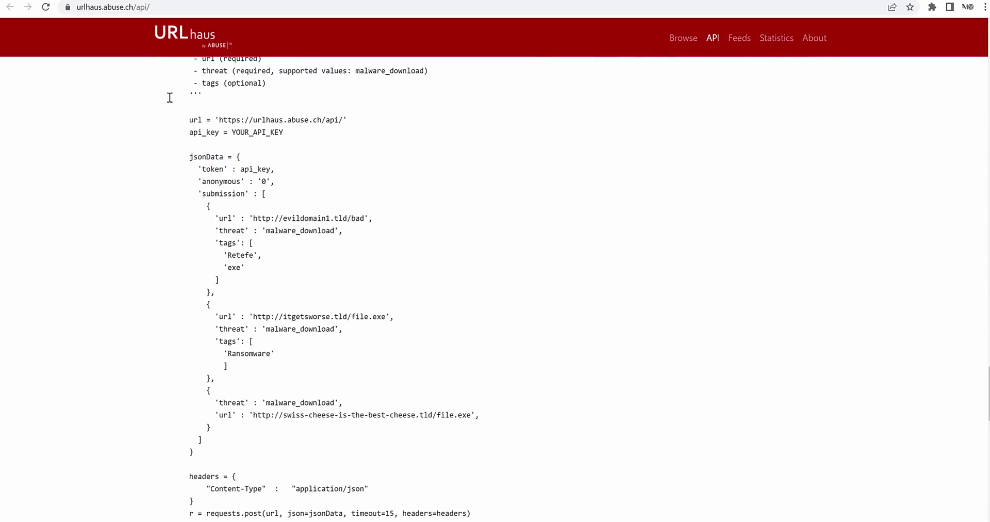
- Read the URLhaus Submission Policy rules on active malware sites, payloads, URL shorteners and phishing kits
{"action": "scroll", "coordinate": [524, 206], "scroll_direction": "down", "scroll_amount": 5}
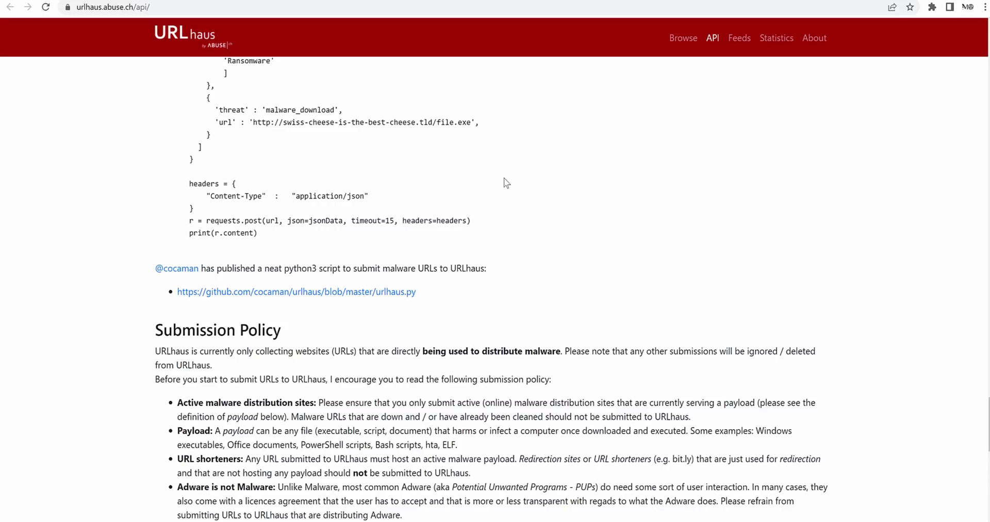
{"action": "scroll", "coordinate": [521, 173], "scroll_direction": "down", "scroll_amount": 1}
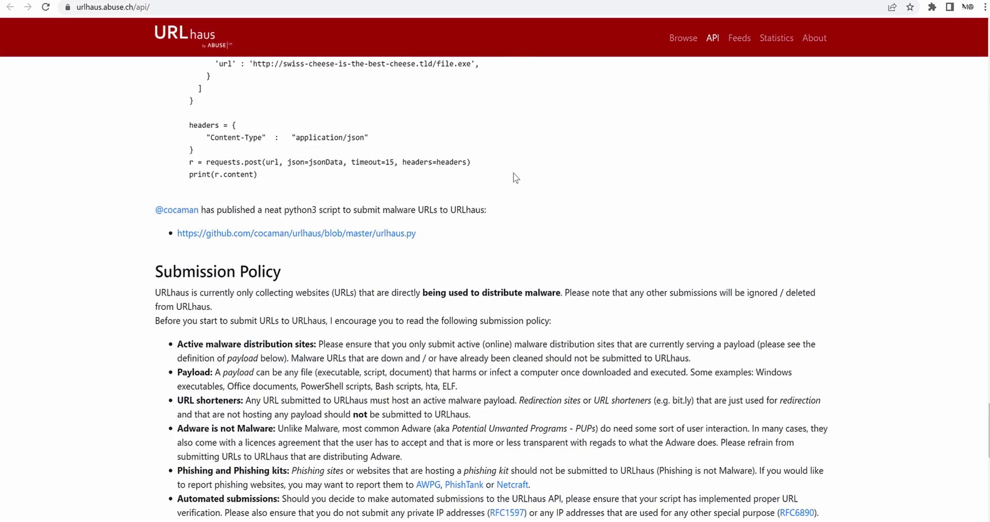
{"action": "scroll", "coordinate": [561, 187], "scroll_direction": "down", "scroll_amount": 4}
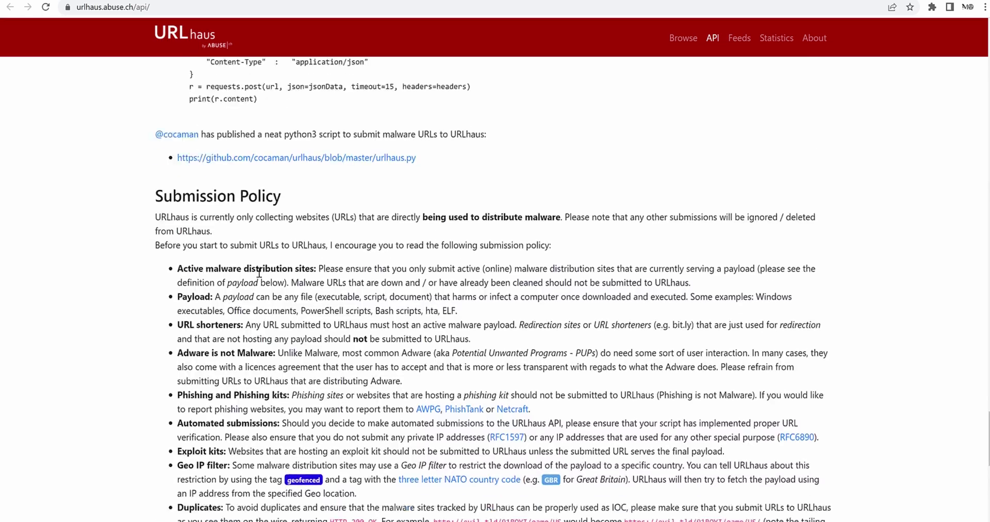
{"action": "scroll", "coordinate": [752, 325], "scroll_direction": "down", "scroll_amount": 7}
{"action": "scroll", "coordinate": [749, 276], "scroll_direction": "up", "scroll_amount": 20}
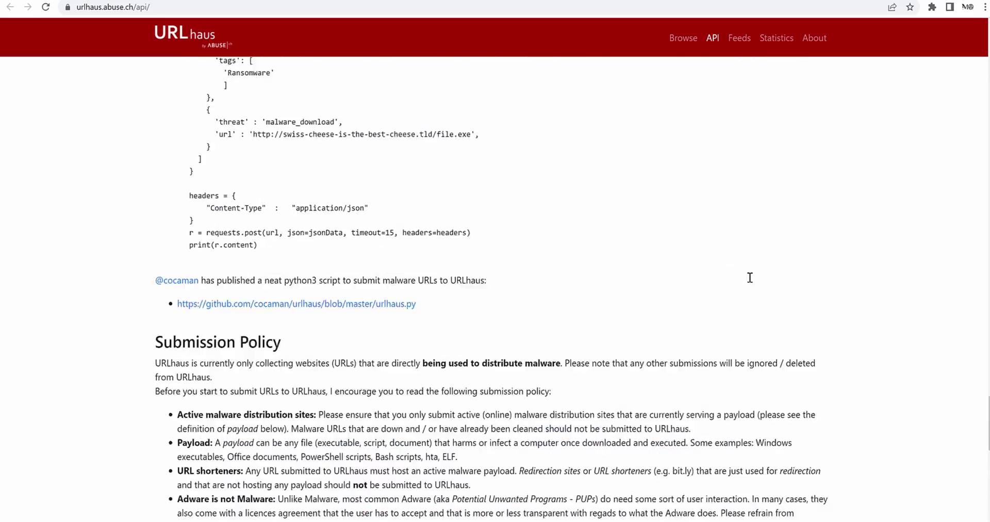
- Read the host file (domains only) section of the URLhaus API page, highlighting the Pi-hole mention
{"action": "scroll", "coordinate": [751, 281], "scroll_direction": "up", "scroll_amount": 20}
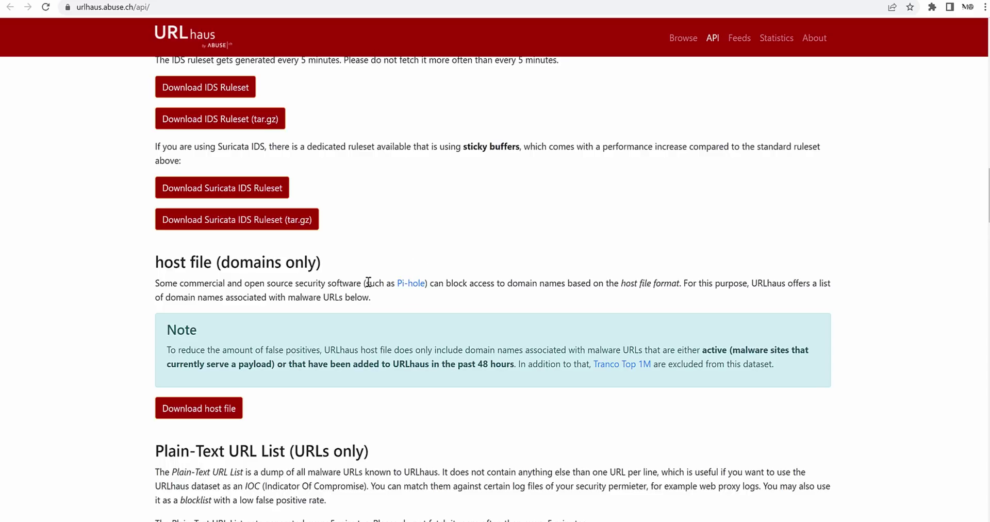
{"action": "left_click_drag", "start_coordinate": [366, 283], "coordinate": [426, 283]}
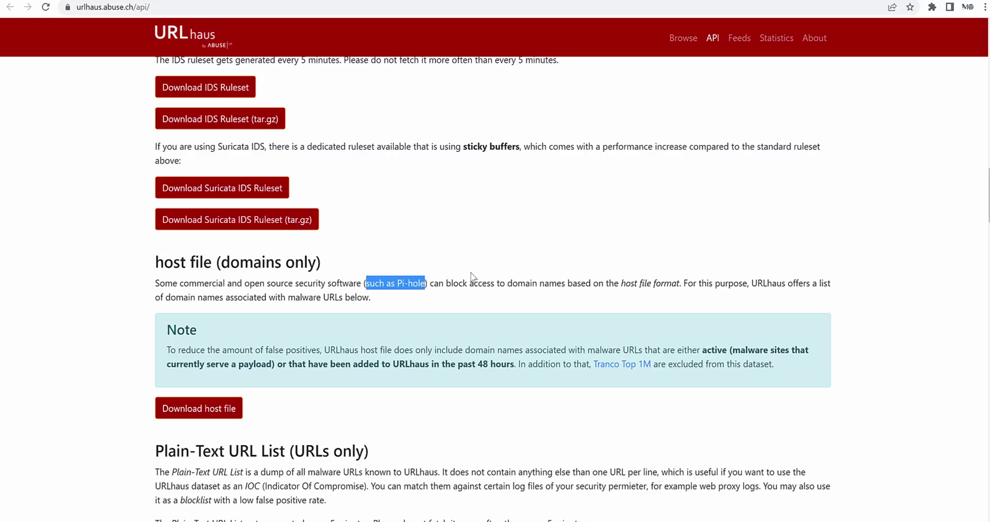
{"action": "left_click", "coordinate": [562, 244]}
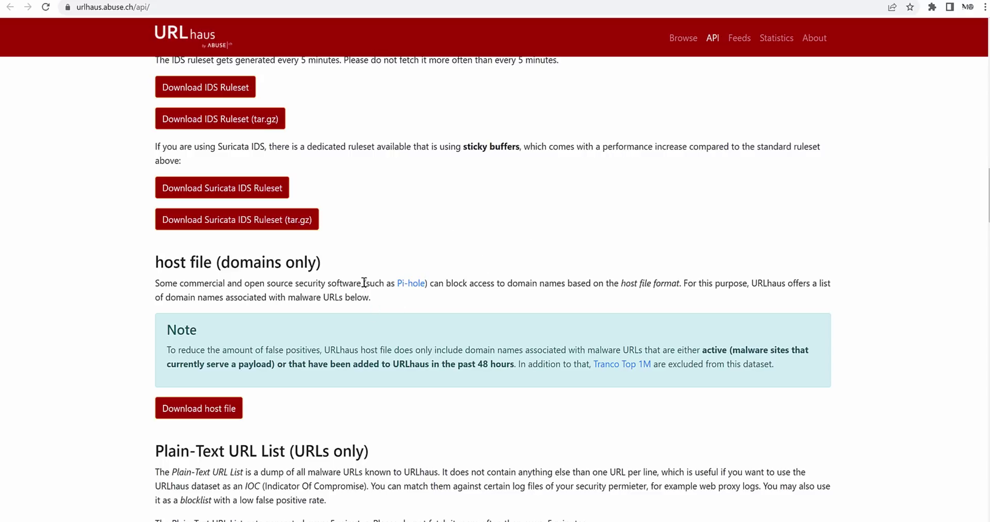
{"action": "left_click_drag", "start_coordinate": [367, 283], "coordinate": [426, 283]}
{"action": "left_click", "coordinate": [535, 279]}
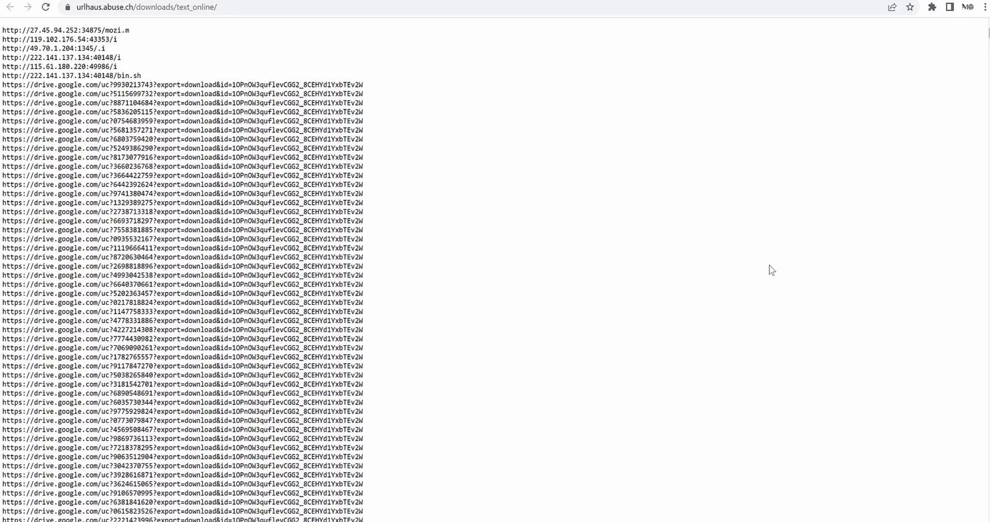
- Browse the URLhaus text_online list of active malware URLs, highlighting its web address
{"action": "left_click", "coordinate": [211, 7]}
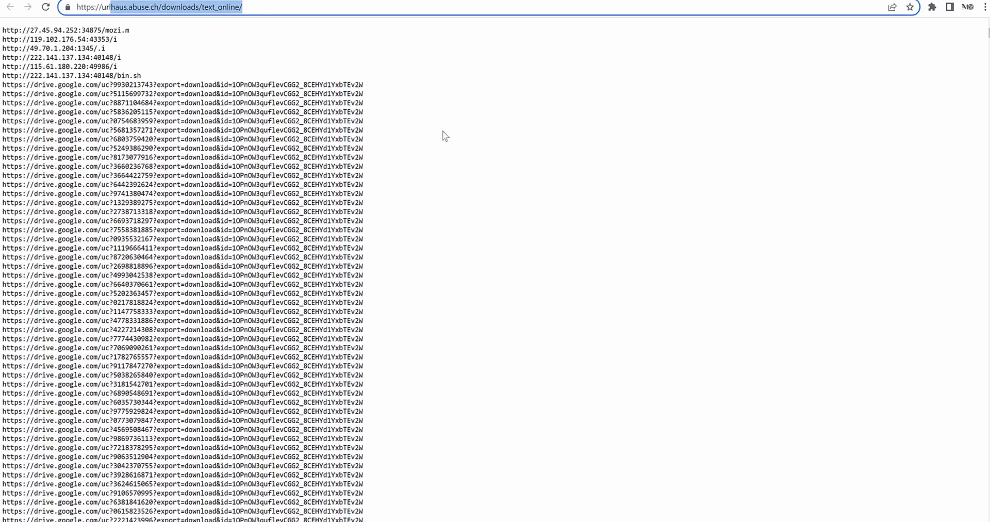
{"action": "left_click", "coordinate": [502, 191]}
{"action": "scroll", "coordinate": [13, 123], "scroll_direction": "down", "scroll_amount": 15}
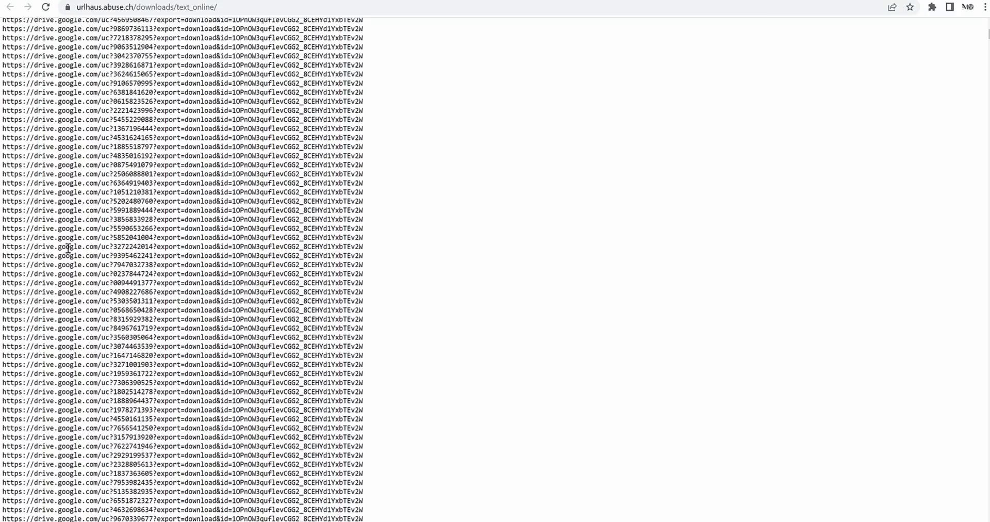
{"action": "scroll", "coordinate": [142, 279], "scroll_direction": "down", "scroll_amount": 20}
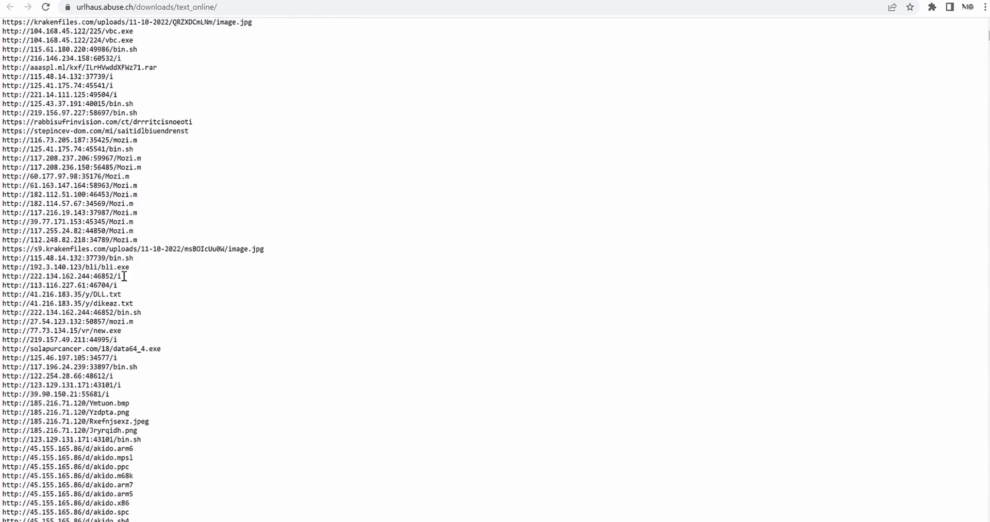
{"action": "scroll", "coordinate": [106, 273], "scroll_direction": "down", "scroll_amount": 7}
{"action": "scroll", "coordinate": [83, 253], "scroll_direction": "up", "scroll_amount": 11}
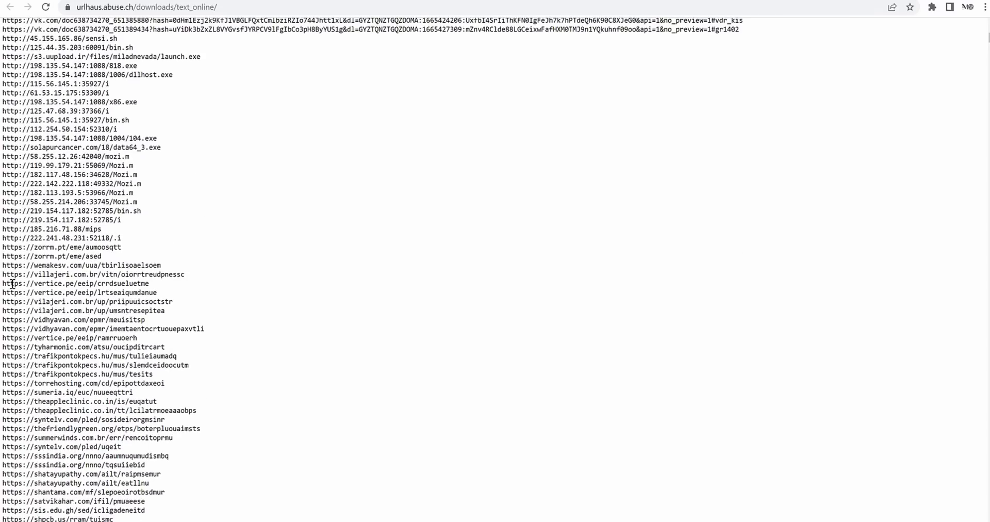
- Copy a large block of malware URLs from the URLhaus list into the FRITZ!Box blocked websites list and apply it
{"action": "left_click_drag", "start_coordinate": [2, 264], "coordinate": [154, 521]}
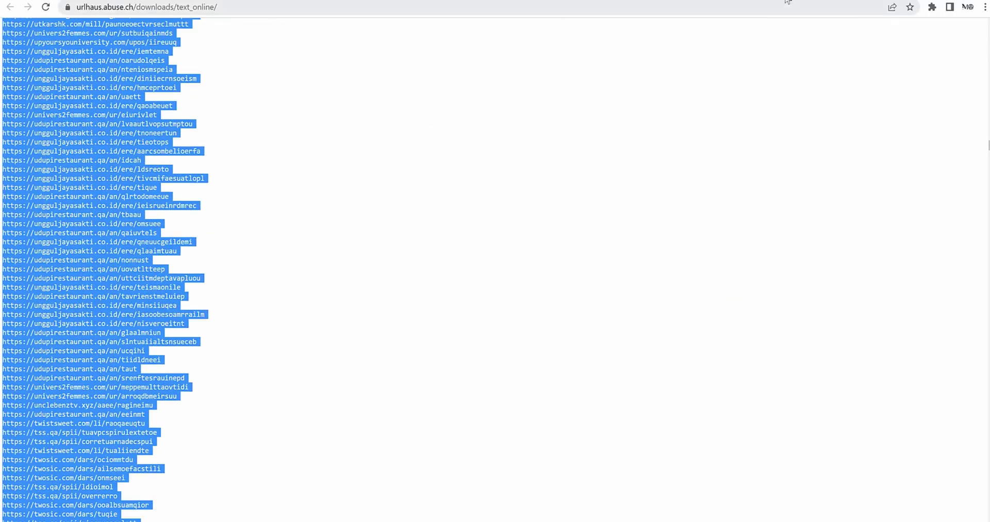
{"action": "key", "text": "ctrl+Tab"}
{"action": "key", "text": "ctrl+v"}
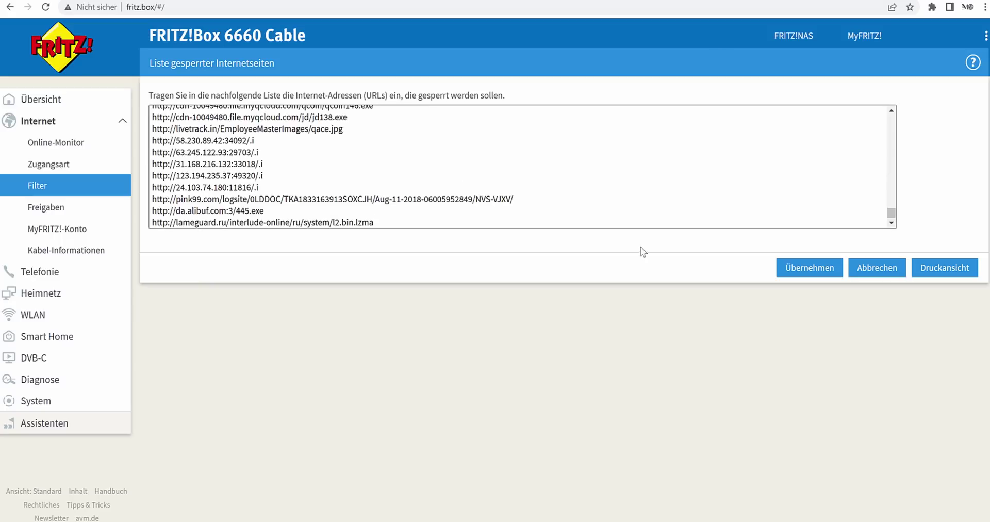
{"action": "left_click", "coordinate": [805, 273]}
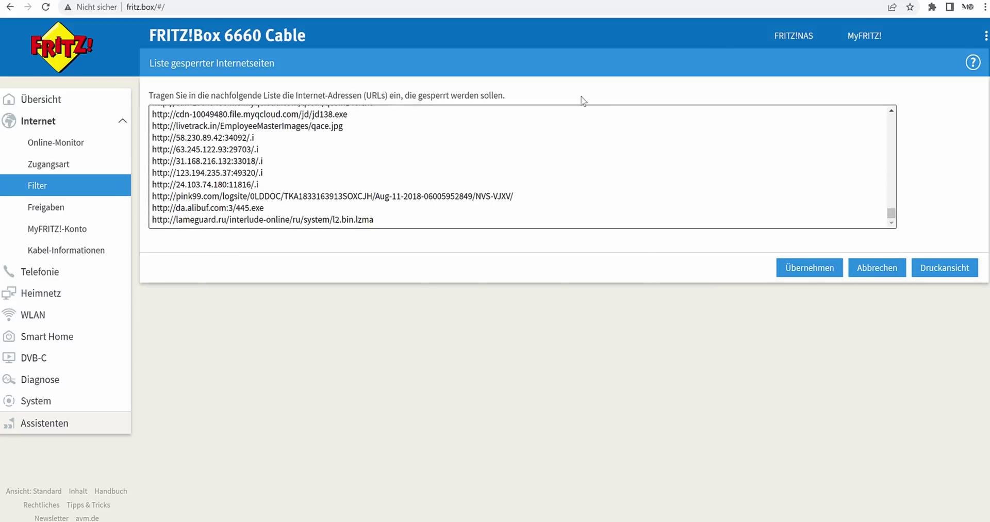
- Shorten the FRITZ!Box blocked websites list by removing batches of URLs from its end, reapplying it after each removal
{"action": "left_click_drag", "start_coordinate": [447, 219], "coordinate": [487, 21]}
{"action": "key", "text": "Delete"}
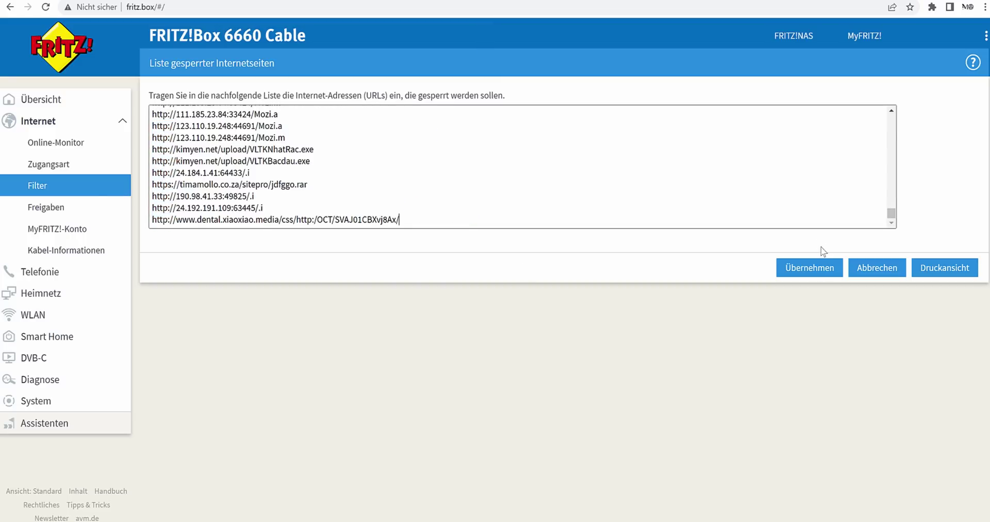
{"action": "left_click", "coordinate": [816, 277]}
{"action": "left_click_drag", "start_coordinate": [420, 221], "coordinate": [464, 20]}
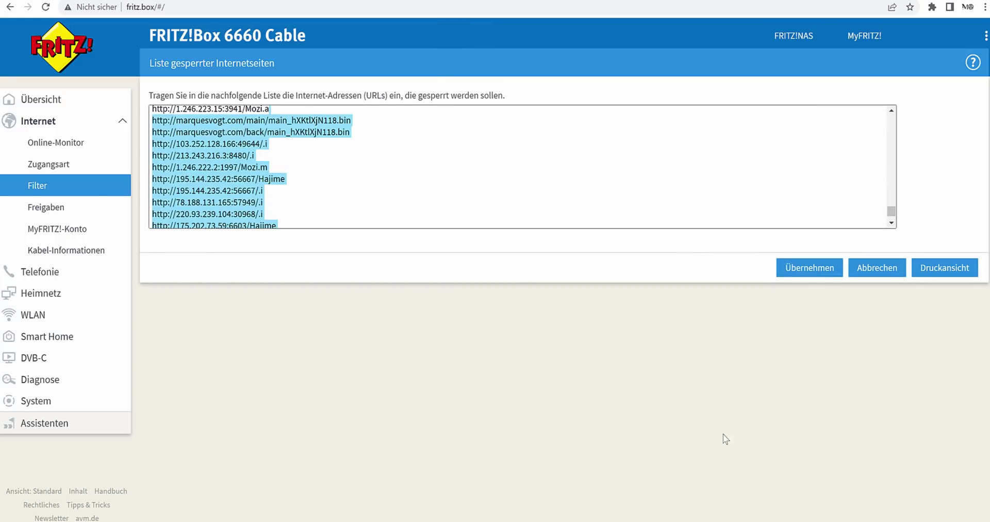
{"action": "key", "text": "Delete"}
{"action": "left_click", "coordinate": [815, 265]}
{"action": "left_click_drag", "start_coordinate": [471, 218], "coordinate": [479, 4]}
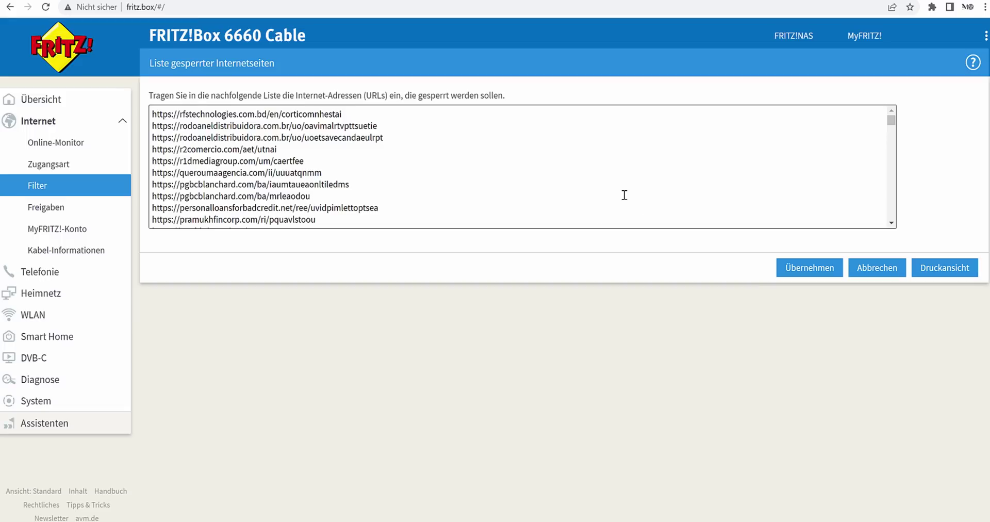
{"action": "left_click_drag", "start_coordinate": [894, 129], "coordinate": [907, 99]}
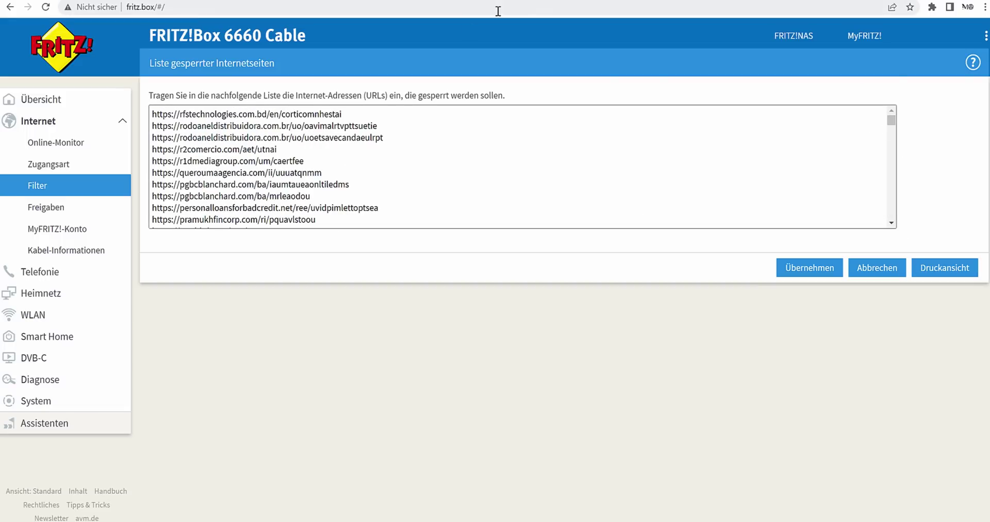
- Return to the URLhaus API page and choose the Suricata IDS ruleset download
{"action": "left_click", "coordinate": [343, 0]}
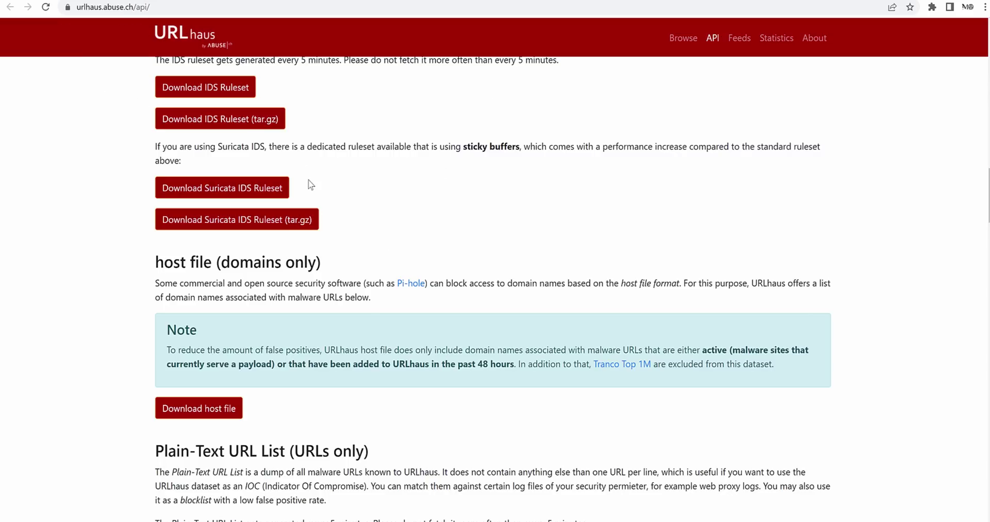
{"action": "left_click", "coordinate": [288, 194]}
{"action": "left_click", "coordinate": [200, 186]}
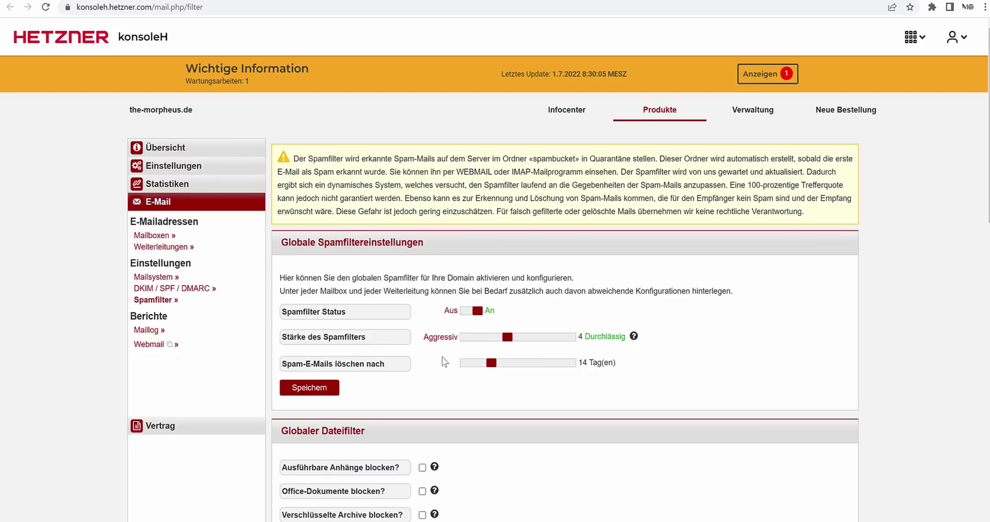
- Examine the spam filter strength, global file filter and global blacklist settings in Hetzner konsoleH
{"action": "scroll", "coordinate": [433, 356], "scroll_direction": "down", "scroll_amount": 1}
{"action": "scroll", "coordinate": [464, 351], "scroll_direction": "down", "scroll_amount": 4}
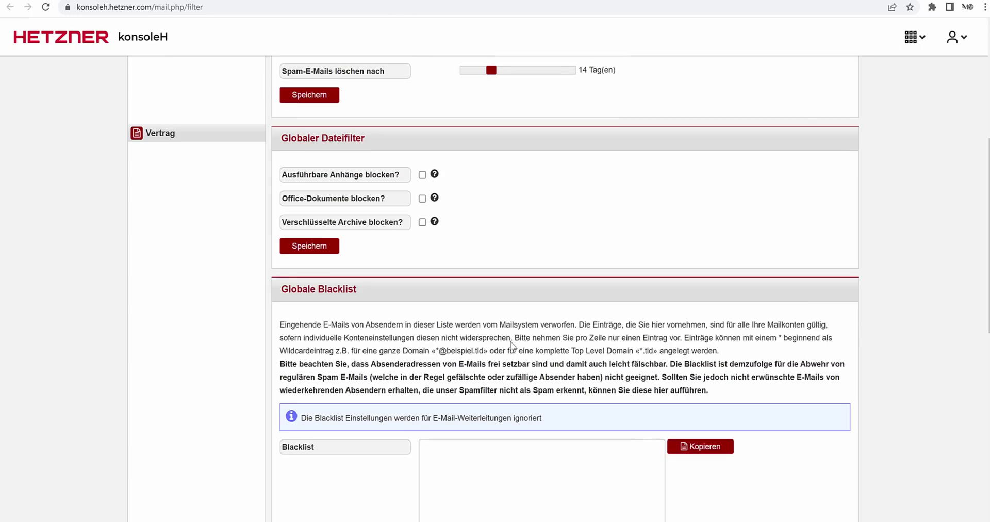
{"action": "scroll", "coordinate": [570, 353], "scroll_direction": "up", "scroll_amount": 4}
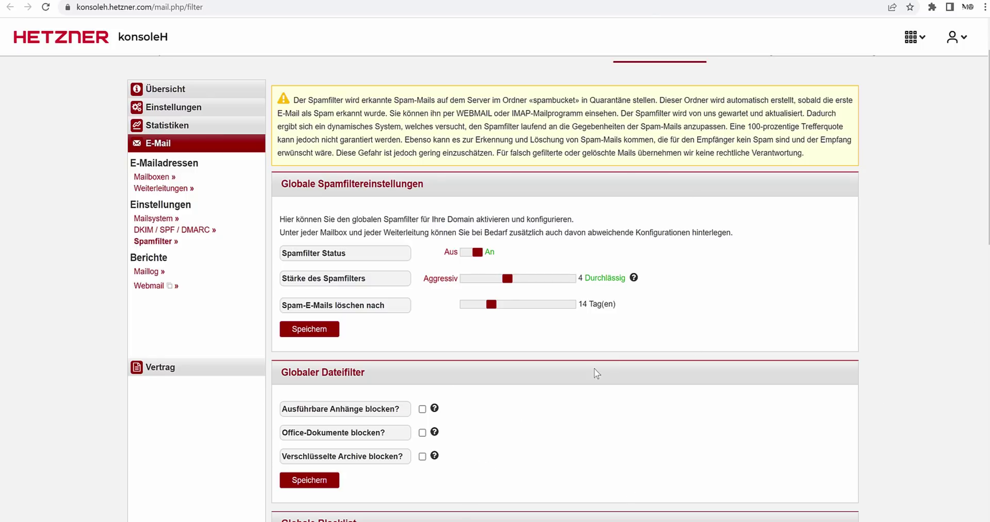
{"action": "mouse_move", "coordinate": [509, 281]}
{"action": "left_mouse_down"}
{"action": "mouse_move", "coordinate": [450, 285]}
{"action": "mouse_move", "coordinate": [614, 285]}
{"action": "mouse_move", "coordinate": [497, 283]}
{"action": "mouse_move", "coordinate": [509, 283]}
{"action": "left_mouse_up"}
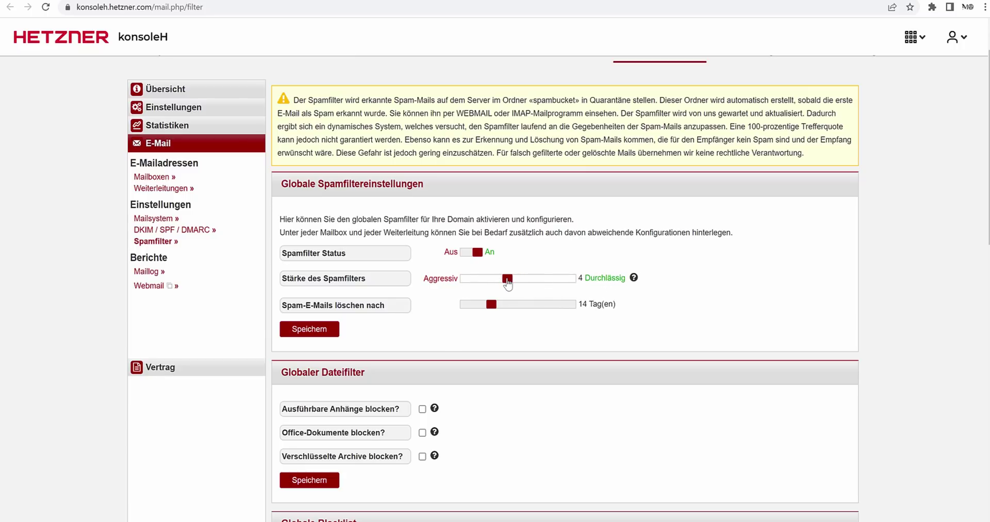
{"action": "scroll", "coordinate": [684, 378], "scroll_direction": "down", "scroll_amount": 3}
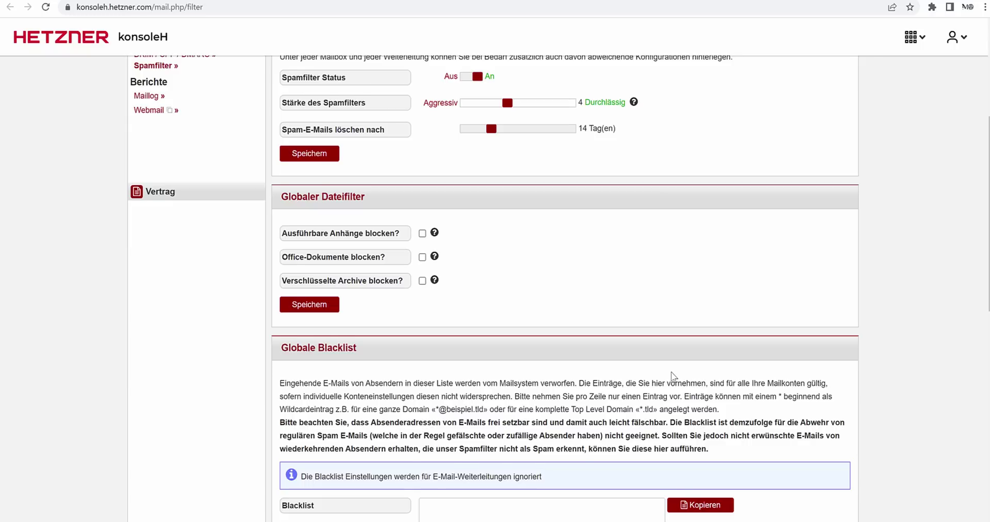
{"action": "scroll", "coordinate": [673, 376], "scroll_direction": "down", "scroll_amount": 3}
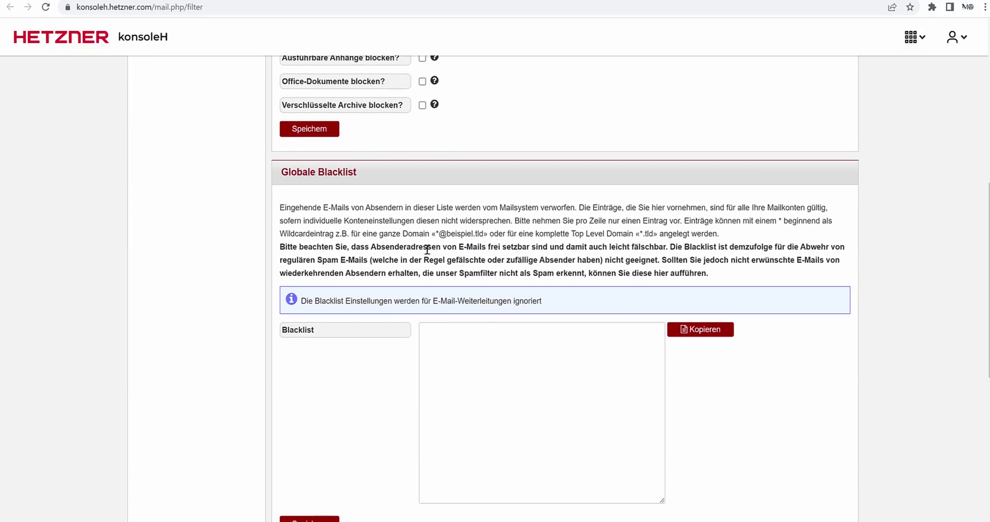
{"action": "scroll", "coordinate": [451, 256], "scroll_direction": "up", "scroll_amount": 4}
{"action": "scroll", "coordinate": [517, 269], "scroll_direction": "down", "scroll_amount": 6}
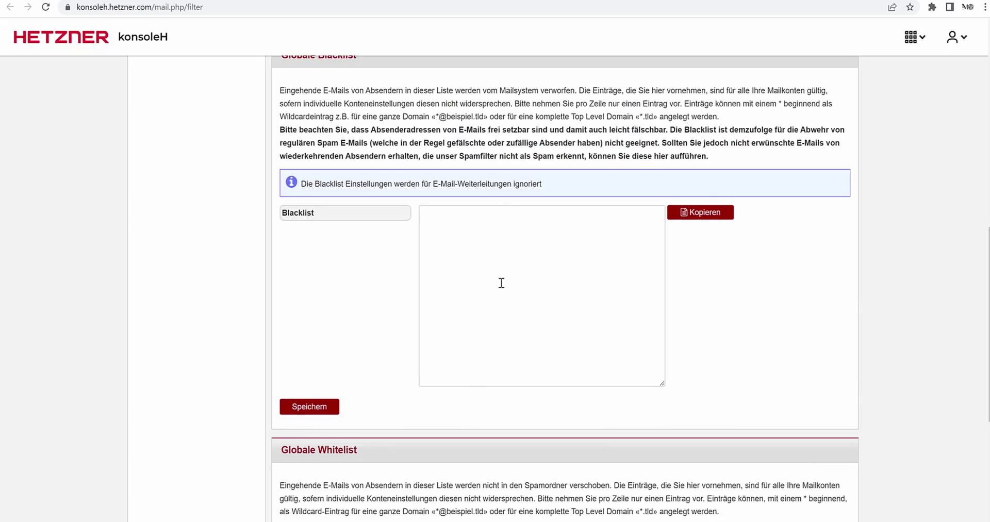
{"action": "left_click", "coordinate": [488, 298]}
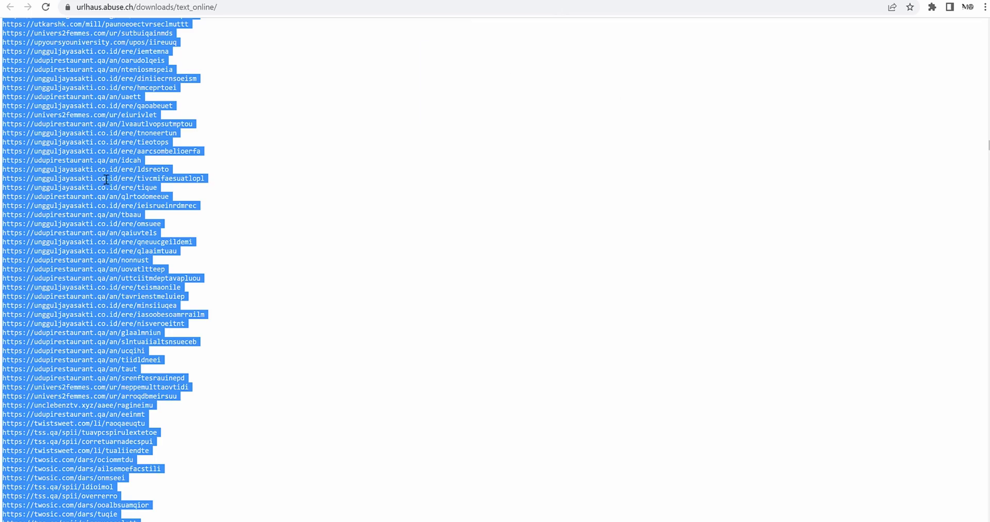
{"action": "left_click", "coordinate": [108, 179]}
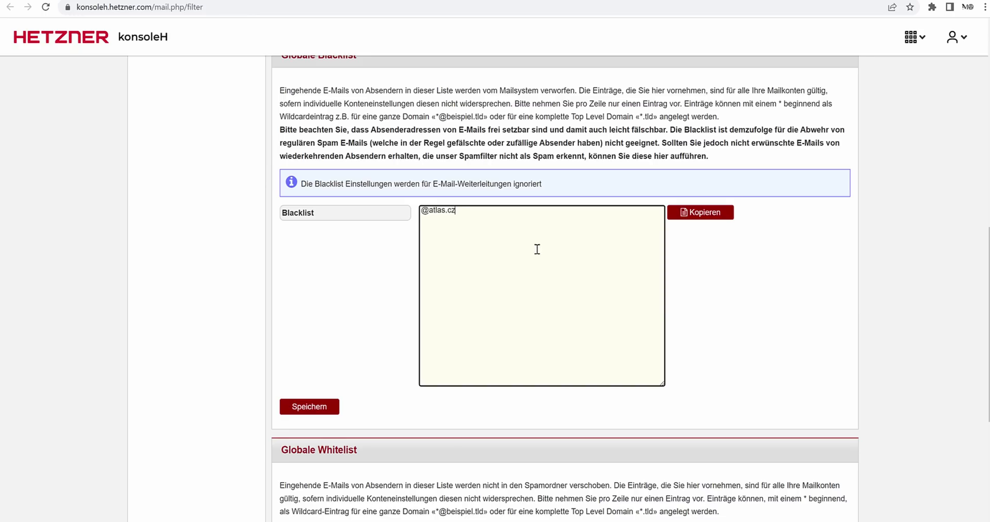
{"action": "left_click", "coordinate": [311, 407]}
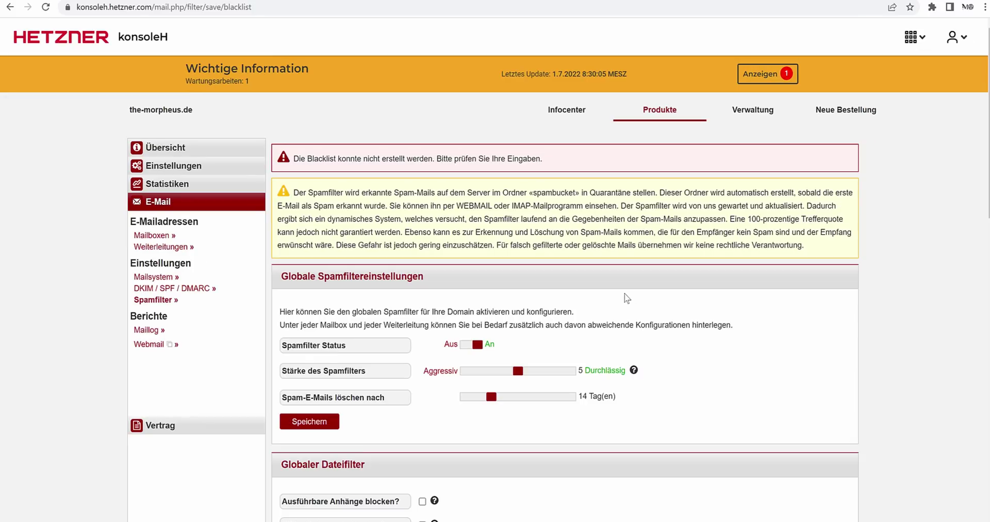
{"action": "scroll", "coordinate": [615, 326], "scroll_direction": "down", "scroll_amount": 10}
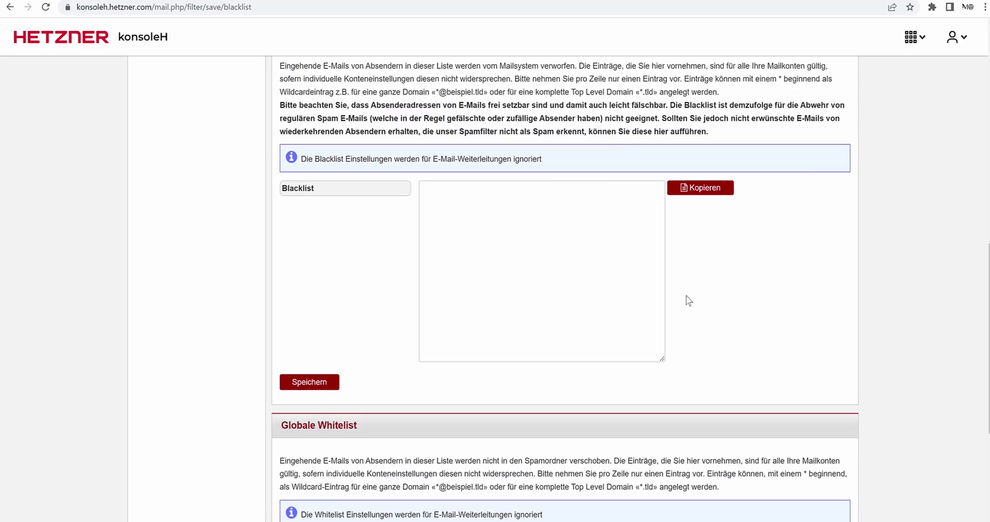
{"action": "scroll", "coordinate": [669, 303], "scroll_direction": "down", "scroll_amount": 4}
{"action": "scroll", "coordinate": [637, 316], "scroll_direction": "up", "scroll_amount": 4}
{"action": "left_click", "coordinate": [587, 315]}
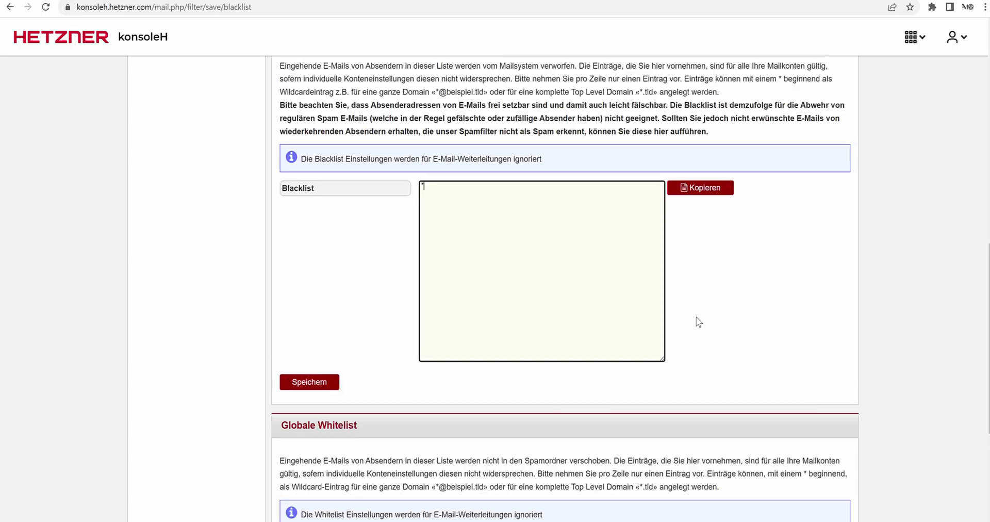
{"action": "type", "text": "*@atlas.cz"}
{"action": "left_click", "coordinate": [289, 382]}
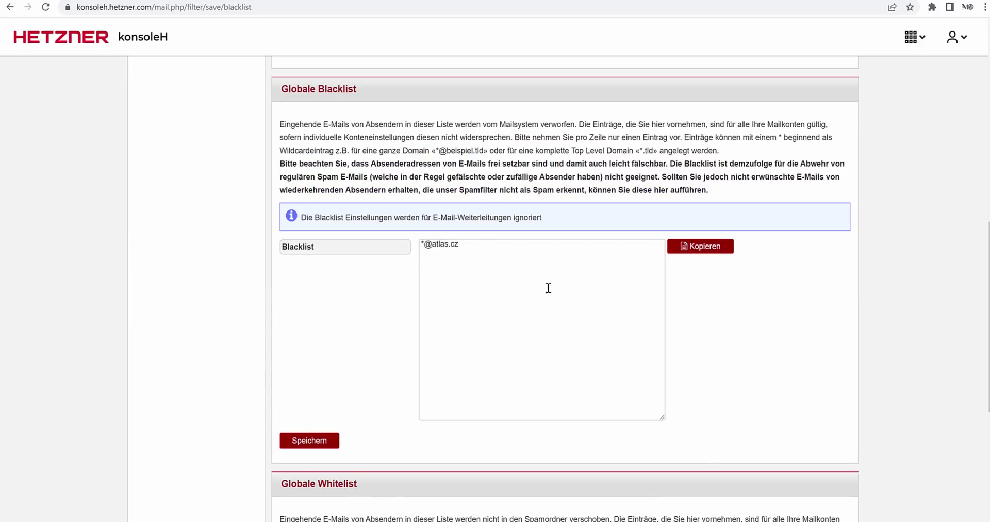
{"action": "left_click_drag", "start_coordinate": [478, 243], "coordinate": [421, 244]}
{"action": "left_click", "coordinate": [303, 309]}
- Set the global spam filter strength to 4, save the spam filter settings and recheck the blacklist
{"action": "scroll", "coordinate": [466, 302], "scroll_direction": "up", "scroll_amount": 7}
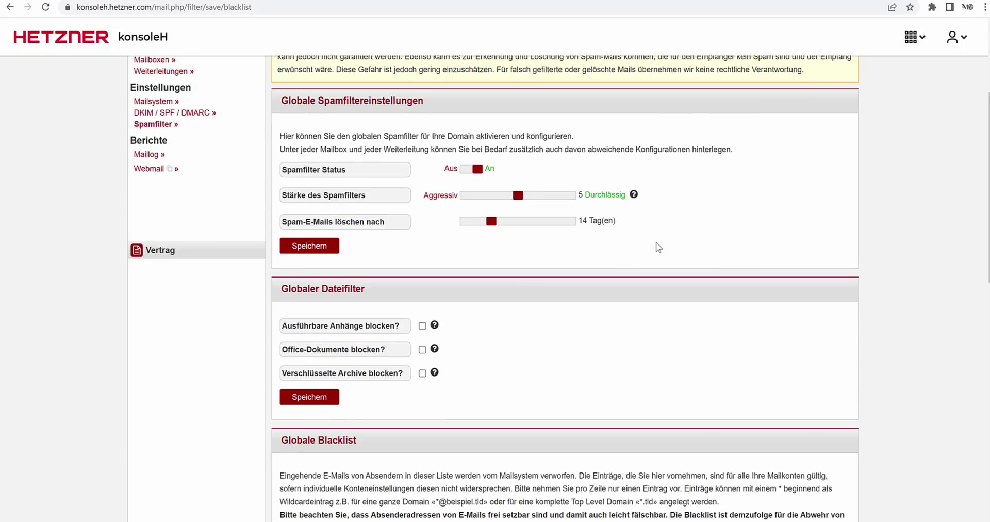
{"action": "left_click_drag", "start_coordinate": [516, 199], "coordinate": [508, 198]}
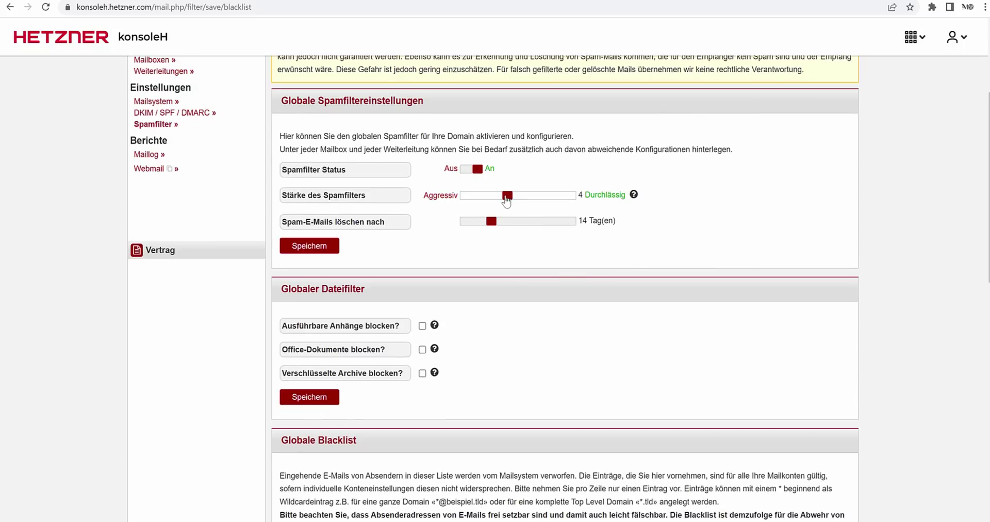
{"action": "left_click", "coordinate": [302, 247]}
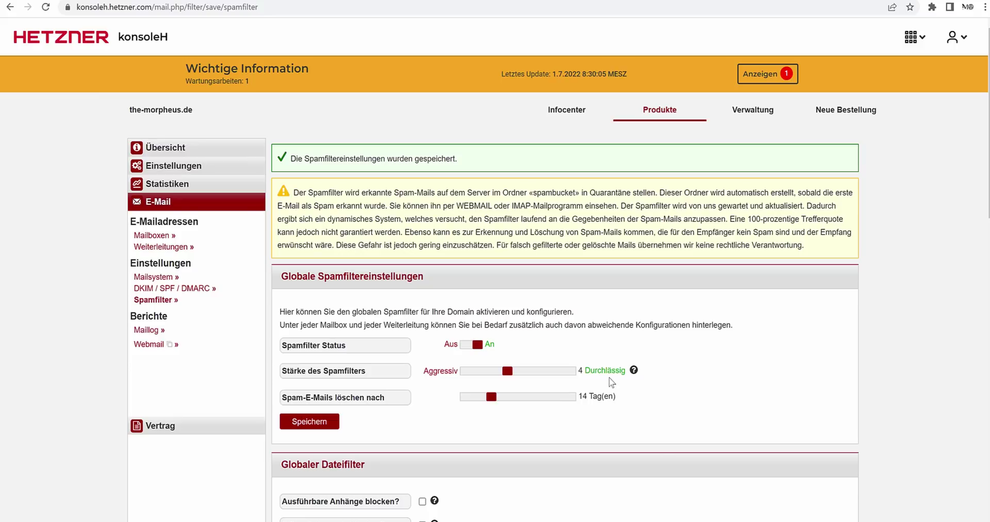
{"action": "scroll", "coordinate": [723, 383], "scroll_direction": "down", "scroll_amount": 3}
{"action": "scroll", "coordinate": [773, 428], "scroll_direction": "down", "scroll_amount": 5}
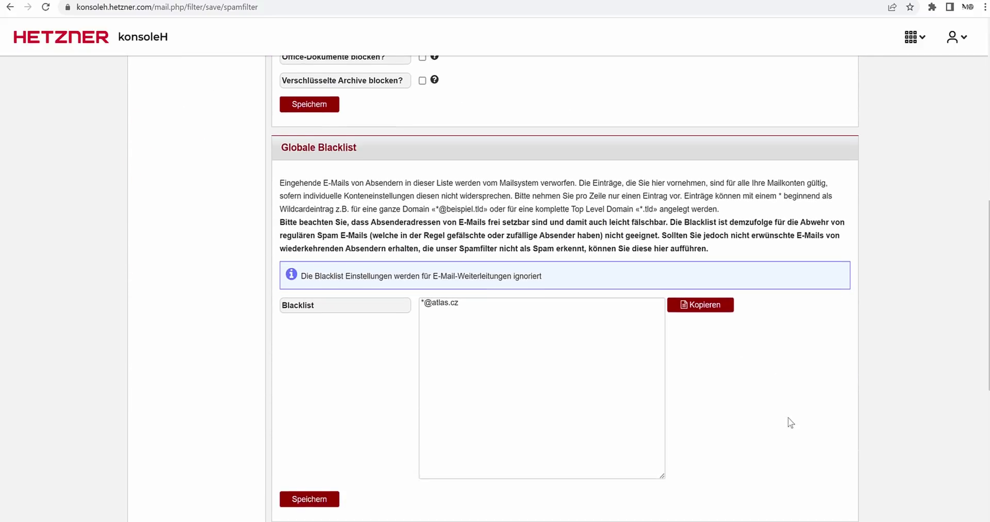
{"action": "scroll", "coordinate": [789, 420], "scroll_direction": "up", "scroll_amount": 8}
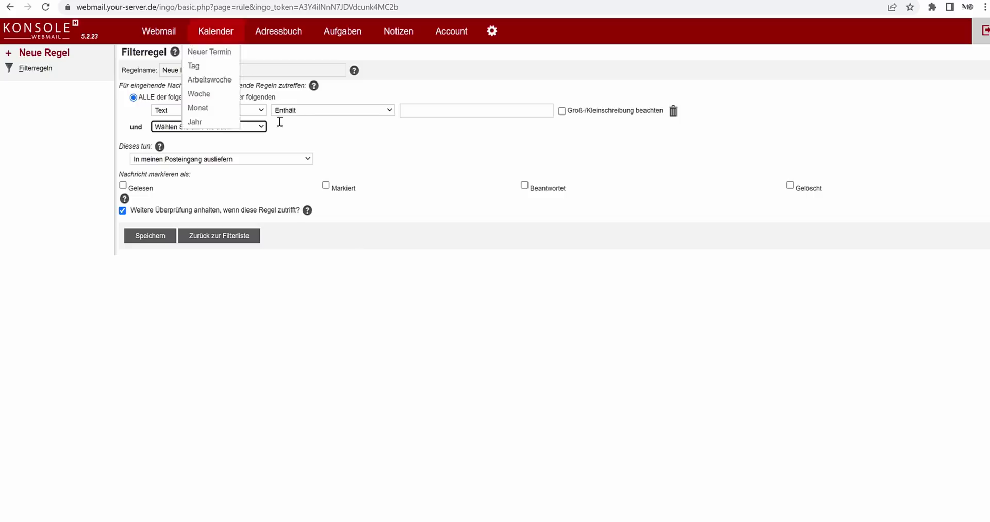
- Examine the conditions and actions of a new filter rule in Konsole Webmail
{"action": "left_click", "coordinate": [278, 122]}
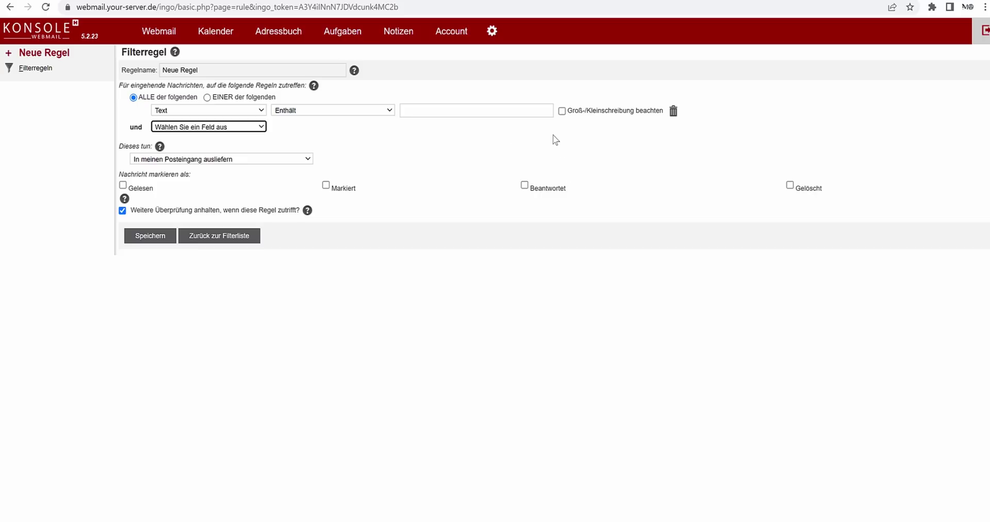
- Make the filter rule match any one of its conditions (EINER der folgenden) and review the first condition's field choices
{"action": "left_click", "coordinate": [204, 95]}
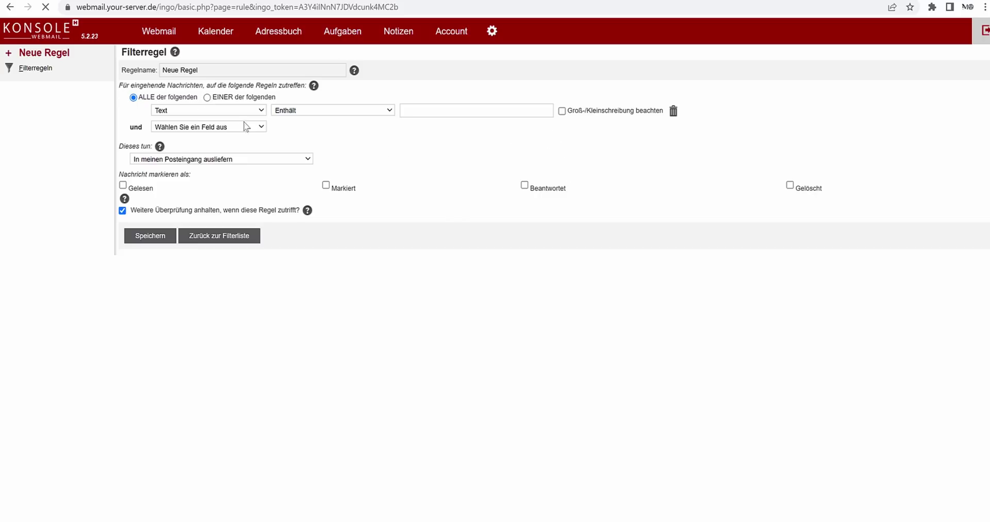
{"action": "left_click", "coordinate": [217, 110]}
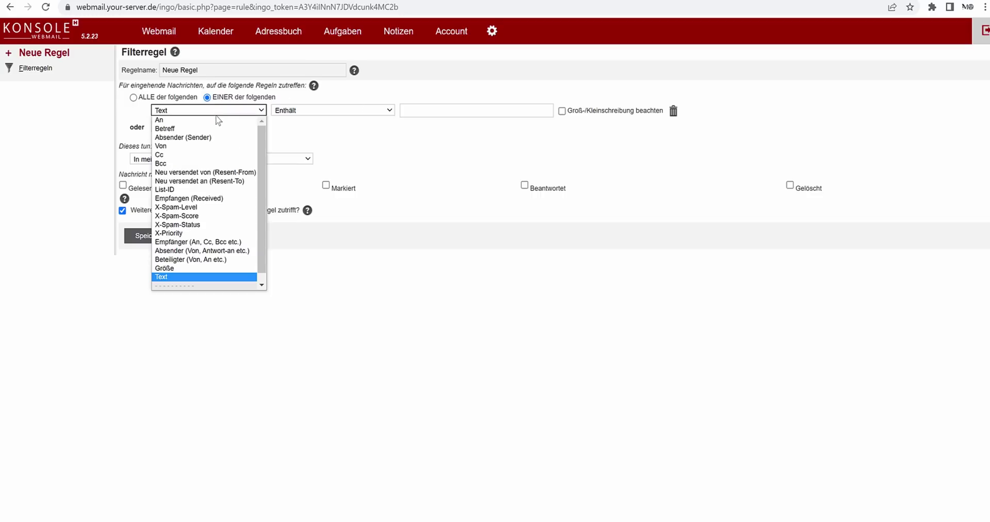
{"action": "scroll", "coordinate": [229, 147], "scroll_direction": "down", "scroll_amount": 1}
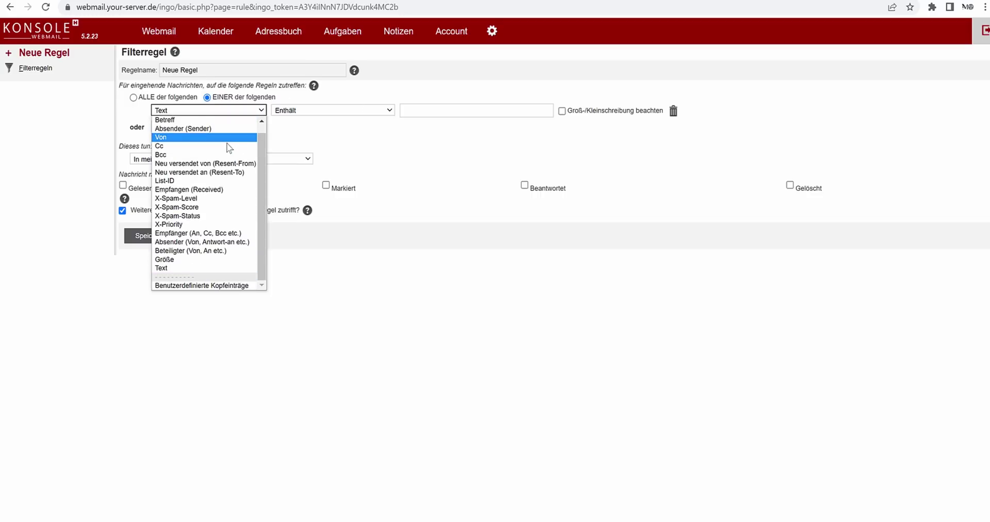
{"action": "left_click", "coordinate": [382, 151]}
- Copy the domain 10000nftgenerator.com from the URLhaus host file into the webmail rule's first condition as the text that messages contain
{"action": "left_click", "coordinate": [431, 110]}
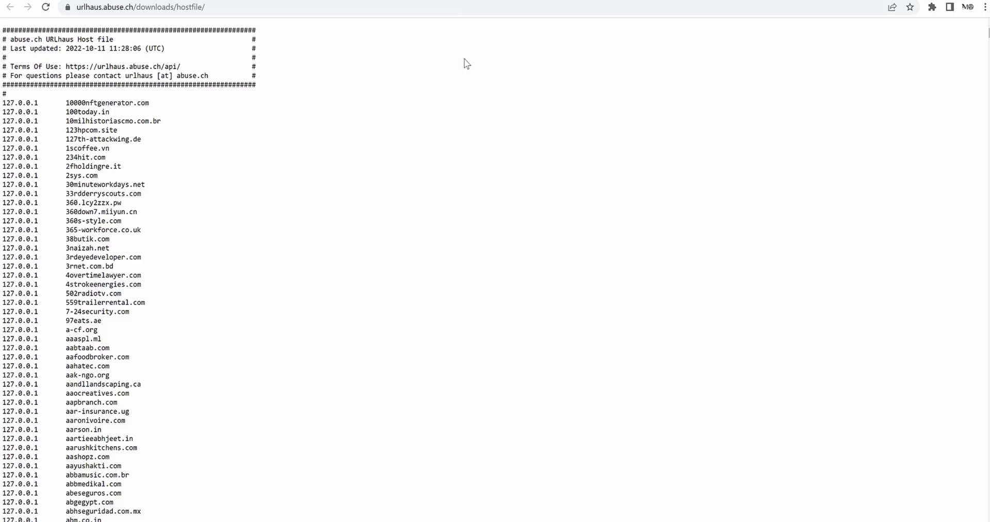
{"action": "left_click_drag", "start_coordinate": [66, 102], "coordinate": [149, 102]}
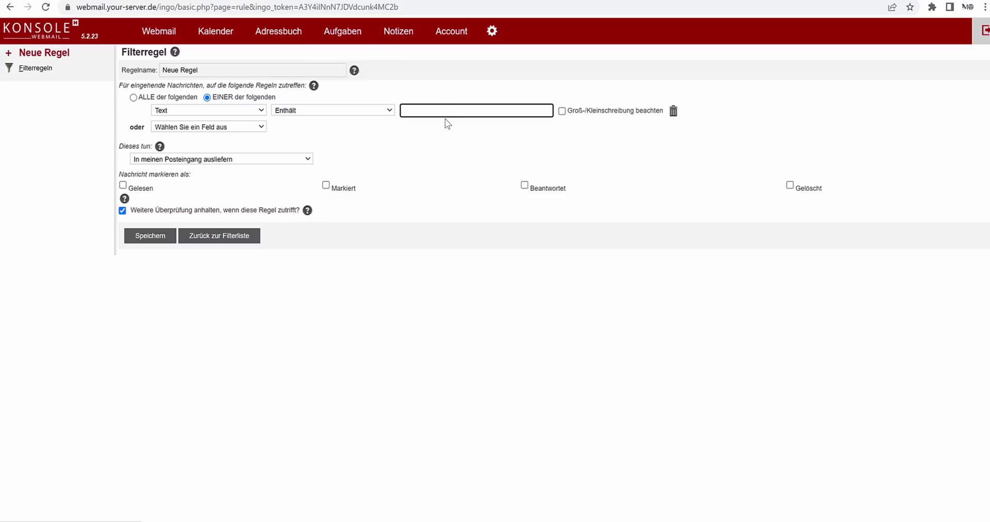
{"action": "type", "text": "10000nftgenerator.com"}
- Examine the message fields available for a second condition of the filter rule
{"action": "left_click", "coordinate": [195, 130]}
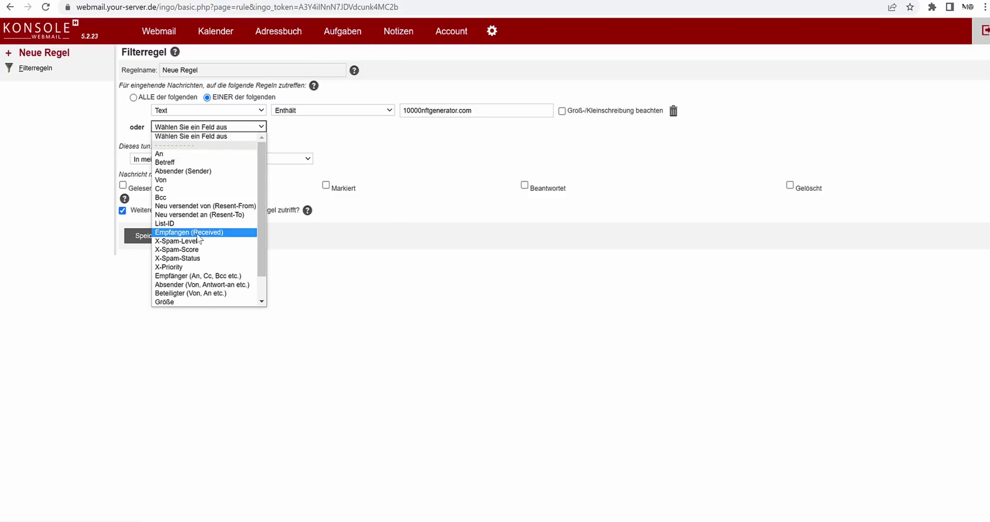
{"action": "left_click", "coordinate": [436, 176]}
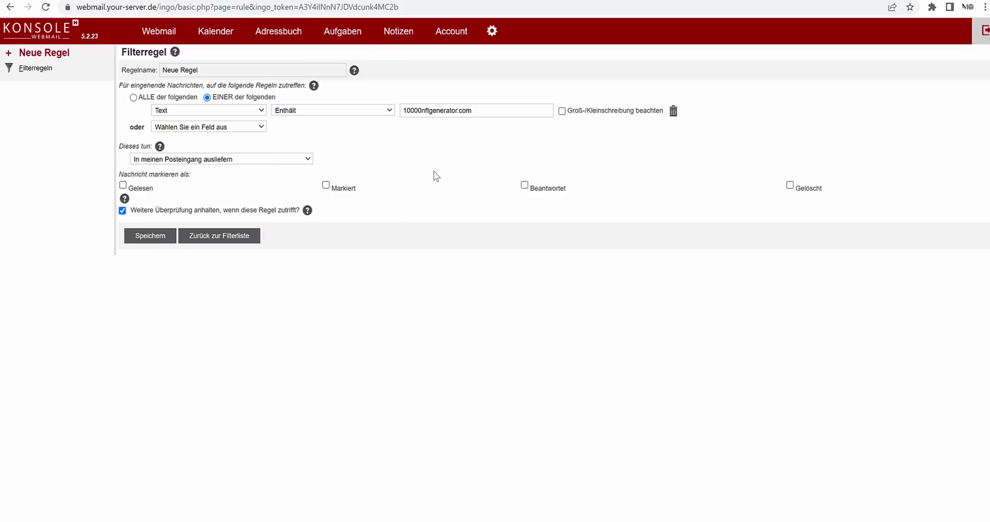
{"action": "left_click", "coordinate": [231, 127]}
{"action": "left_click", "coordinate": [201, 223]}
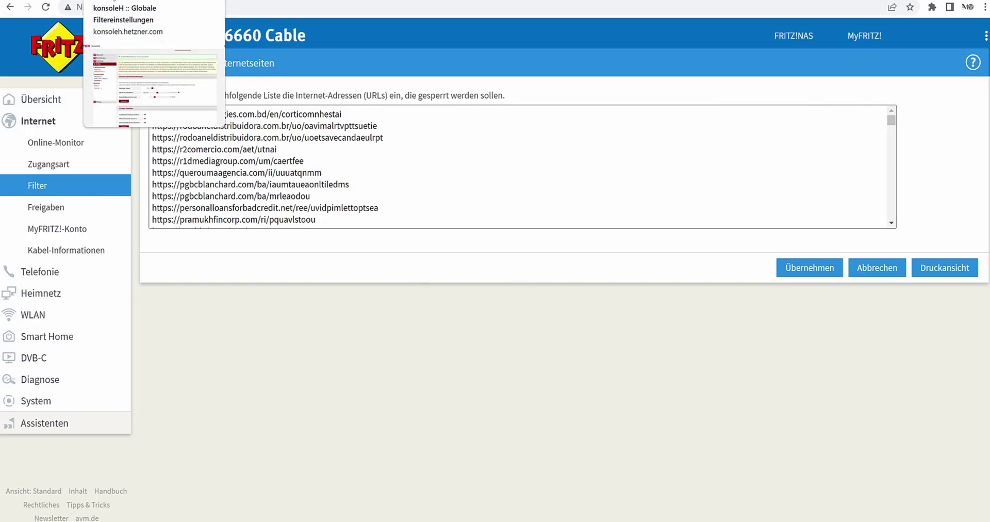
- Switch back to the Hetzner konsoleH spam filter settings and review the global blacklist
{"action": "left_click", "coordinate": [91, 20]}
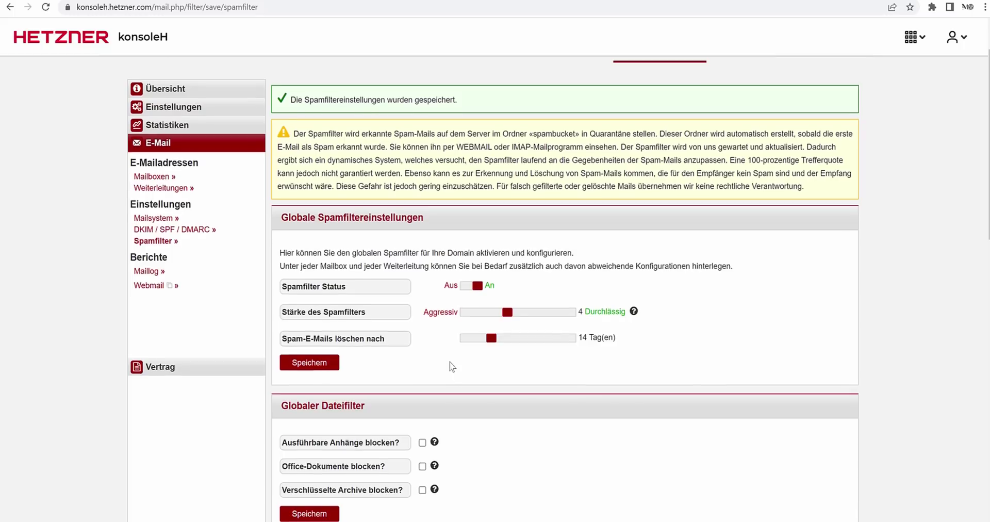
{"action": "scroll", "coordinate": [572, 173], "scroll_direction": "down", "scroll_amount": 3}
{"action": "scroll", "coordinate": [531, 190], "scroll_direction": "down", "scroll_amount": 5}
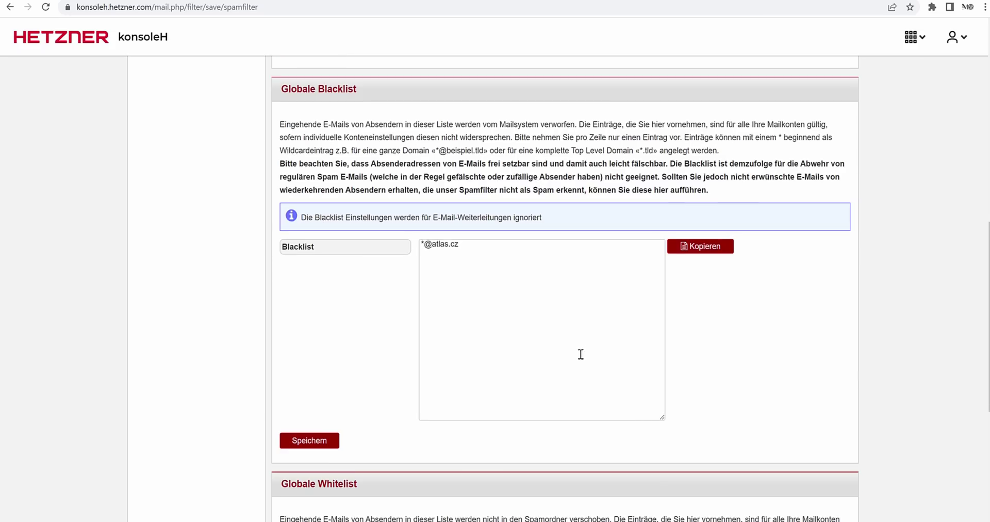